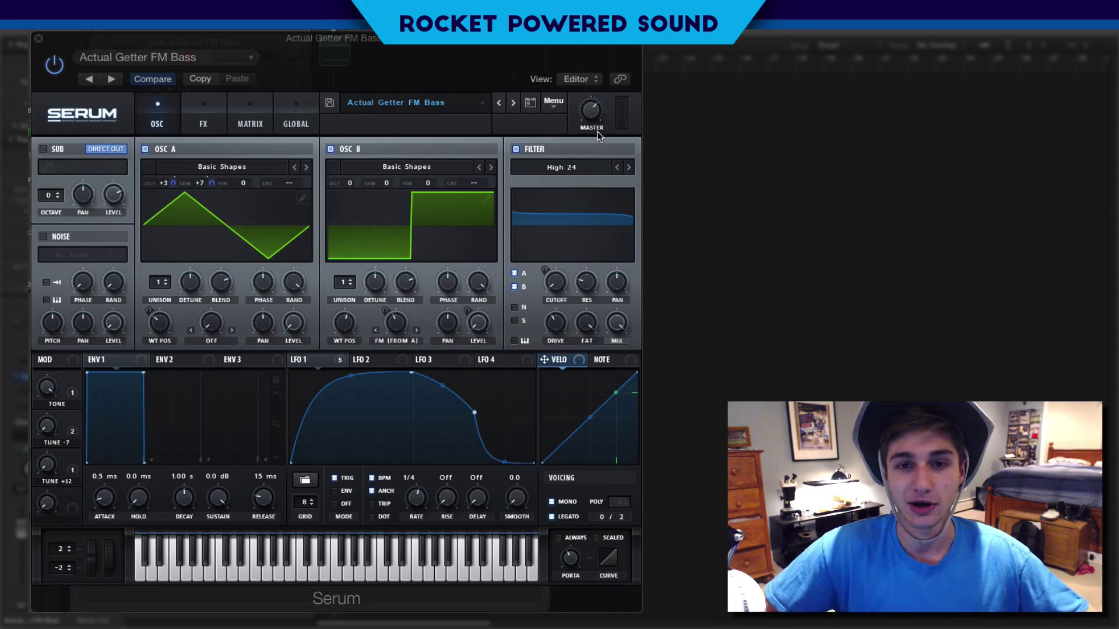
Reset Serum to the Init Preset and switch on oscillator B
left_click(560, 104)
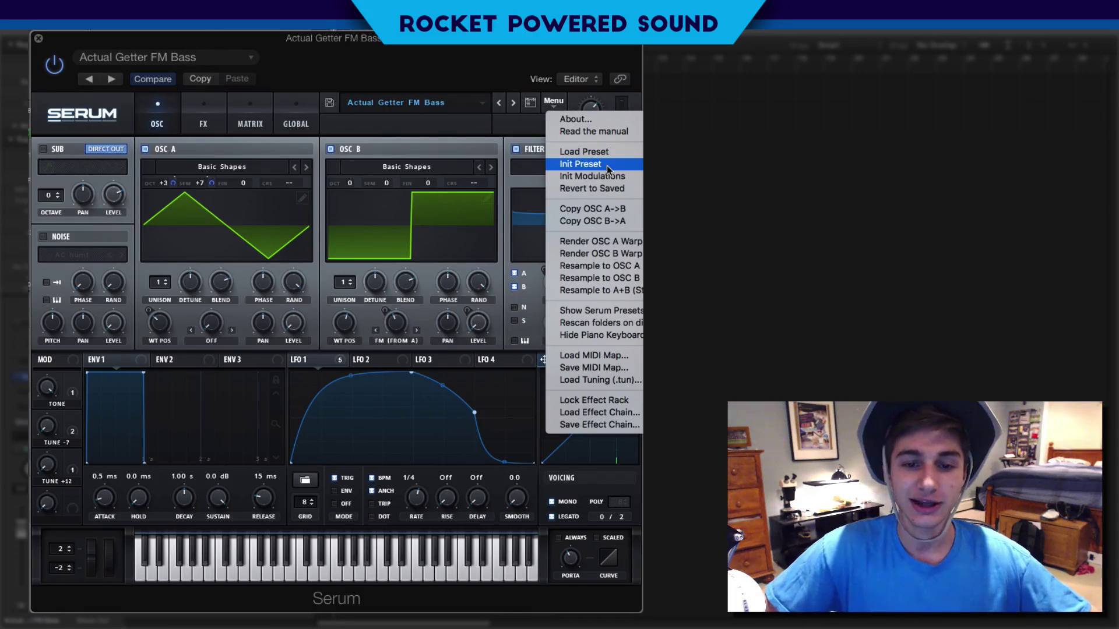
left_click(606, 165)
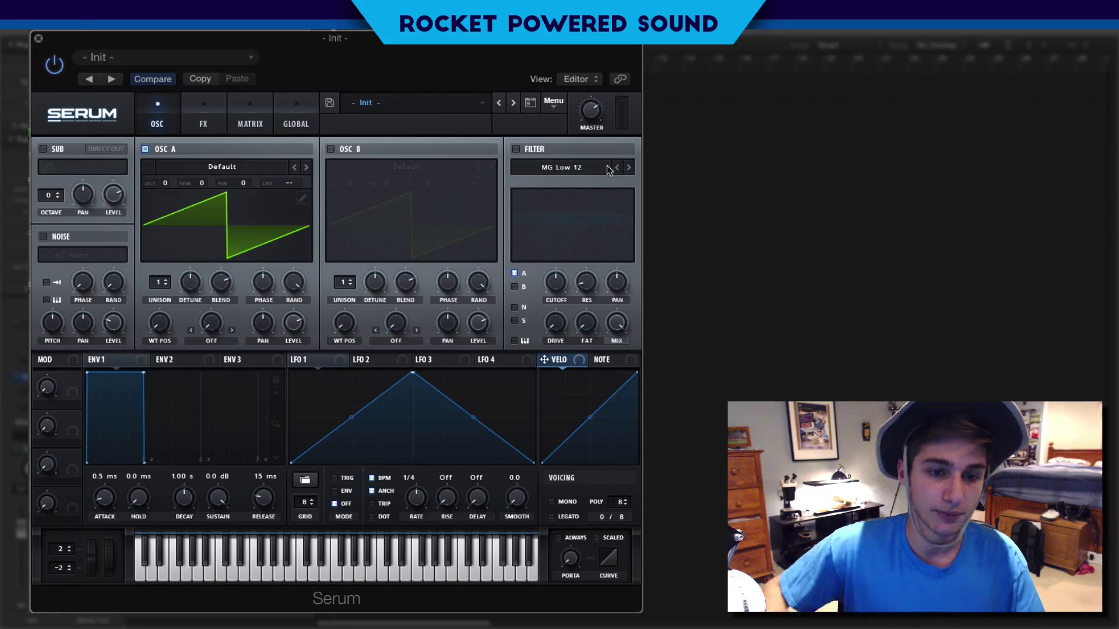
left_click(256, 170)
mouse_move(257, 181)
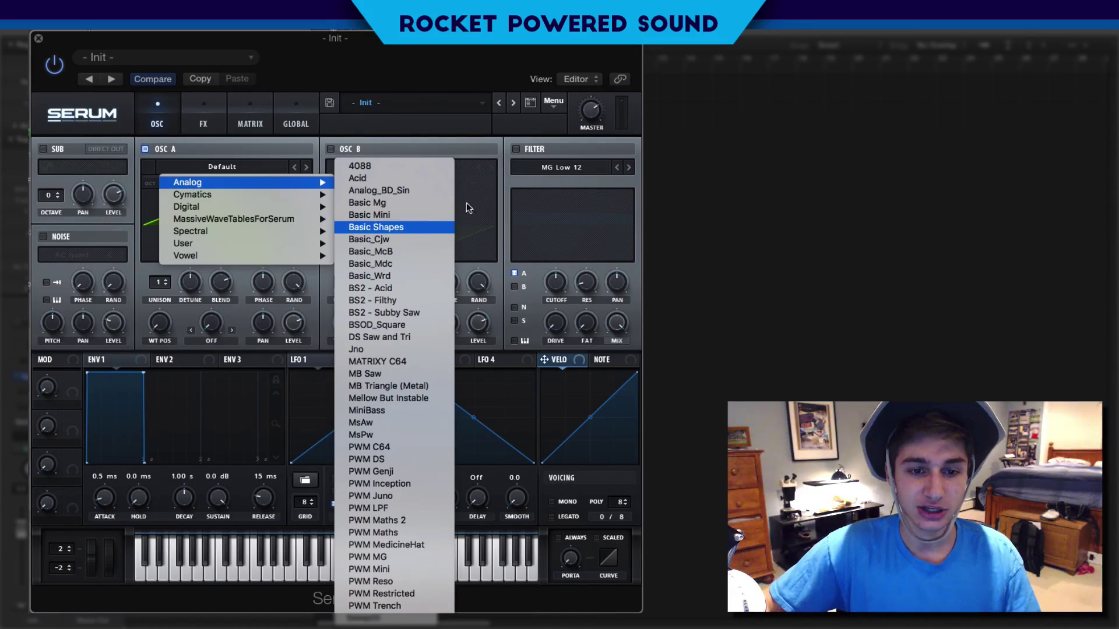
left_click(421, 152)
left_click(331, 149)
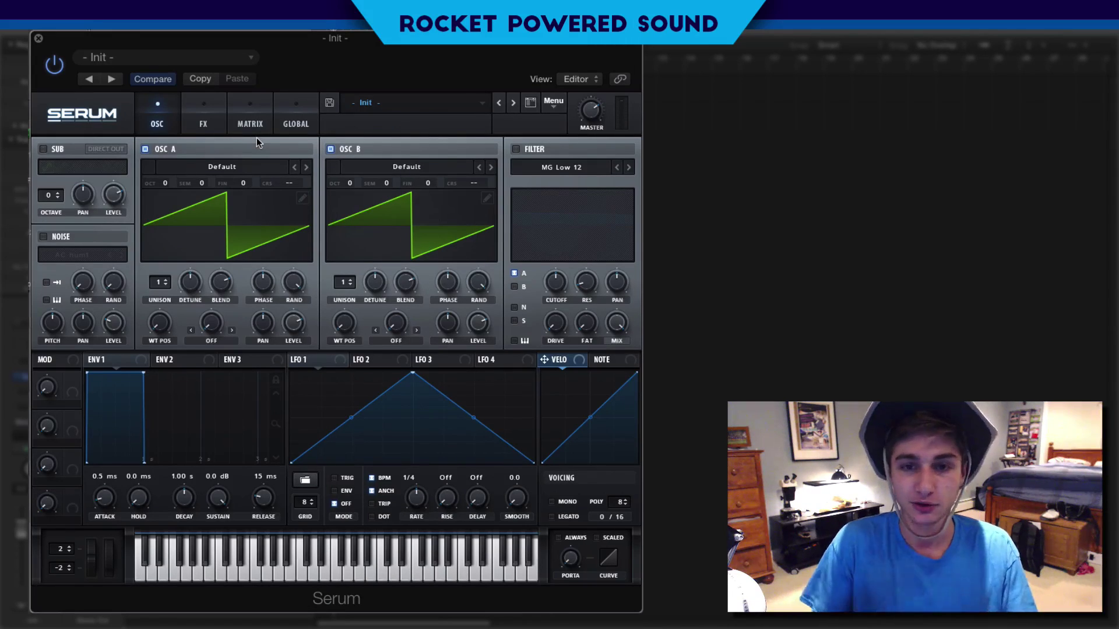
Load the Basic Shapes wavetable into oscillators A and B, leaving B enabled
left_click(233, 165)
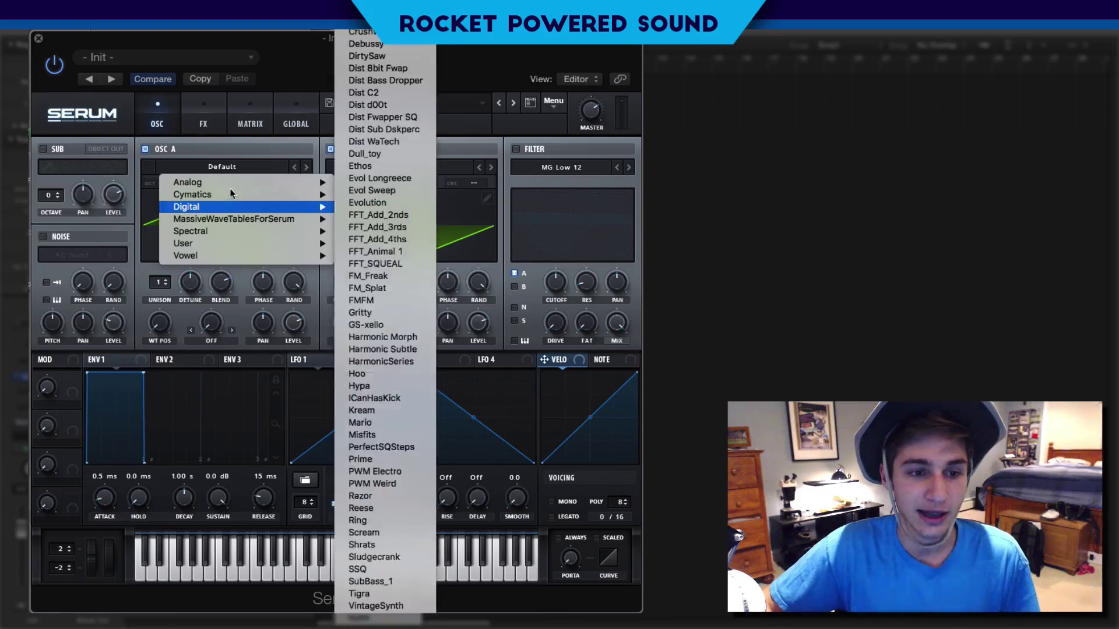
mouse_move(192, 183)
left_click(432, 225)
left_click(425, 167)
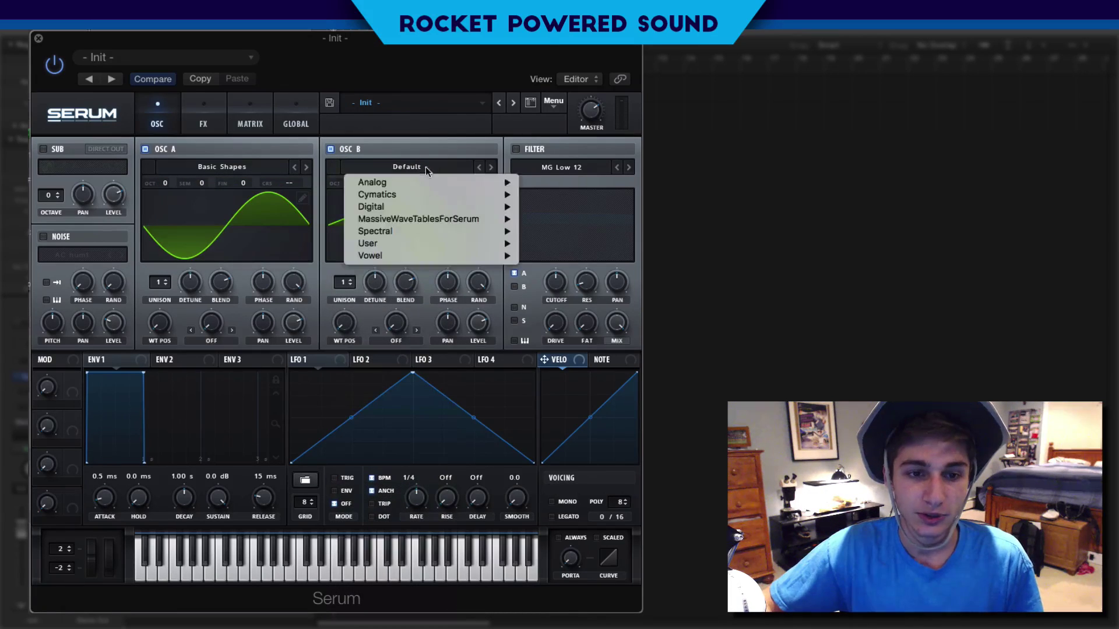
mouse_move(429, 184)
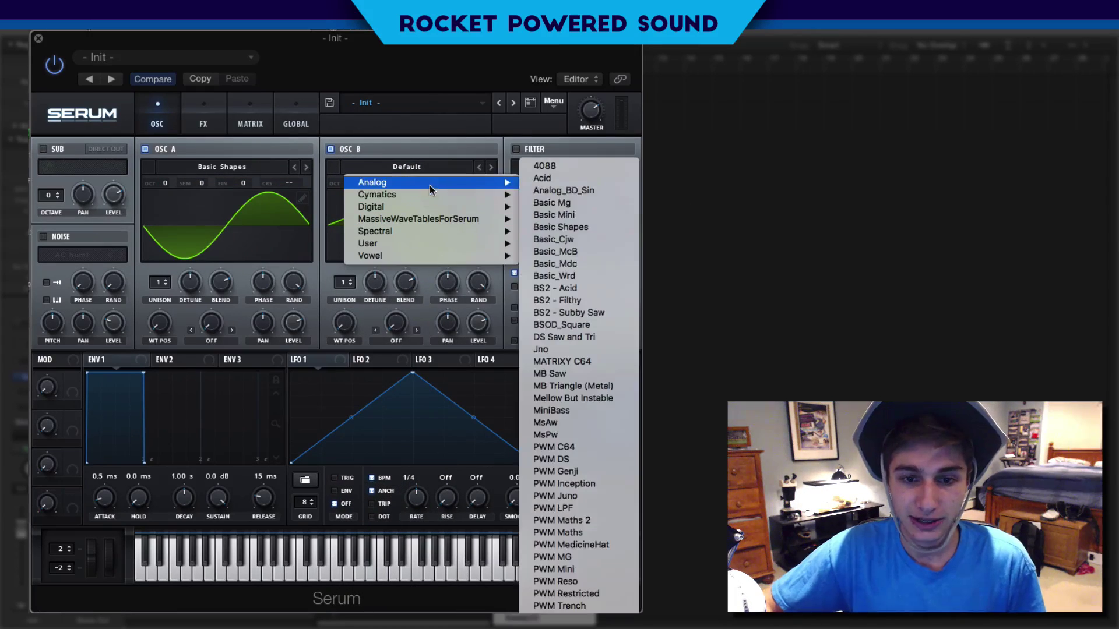
left_click(561, 227)
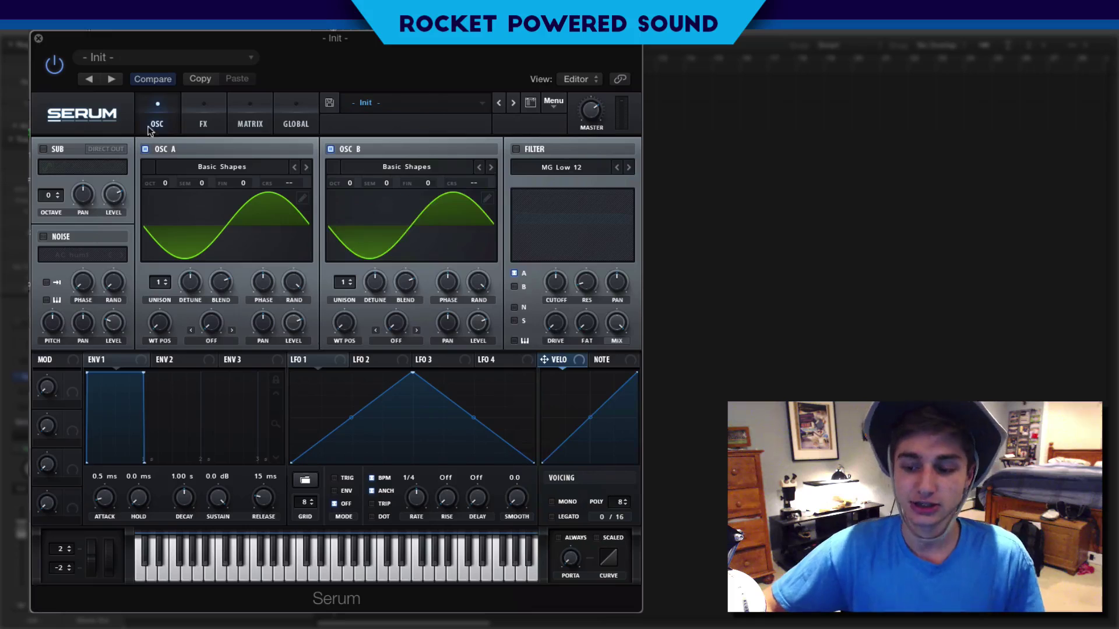
left_click(331, 149)
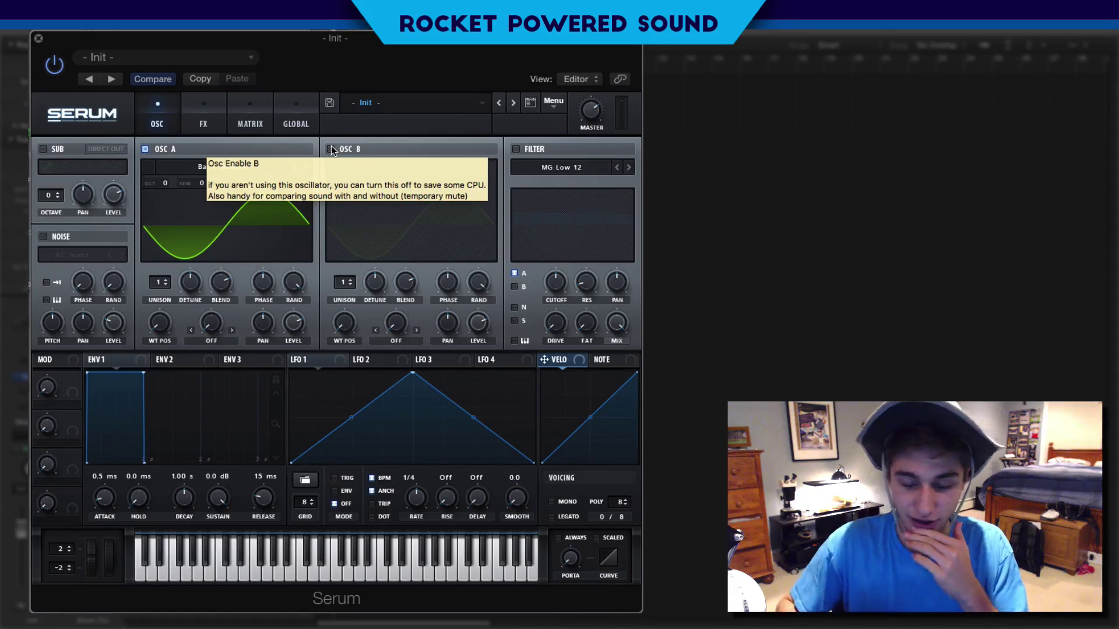
left_click(331, 149)
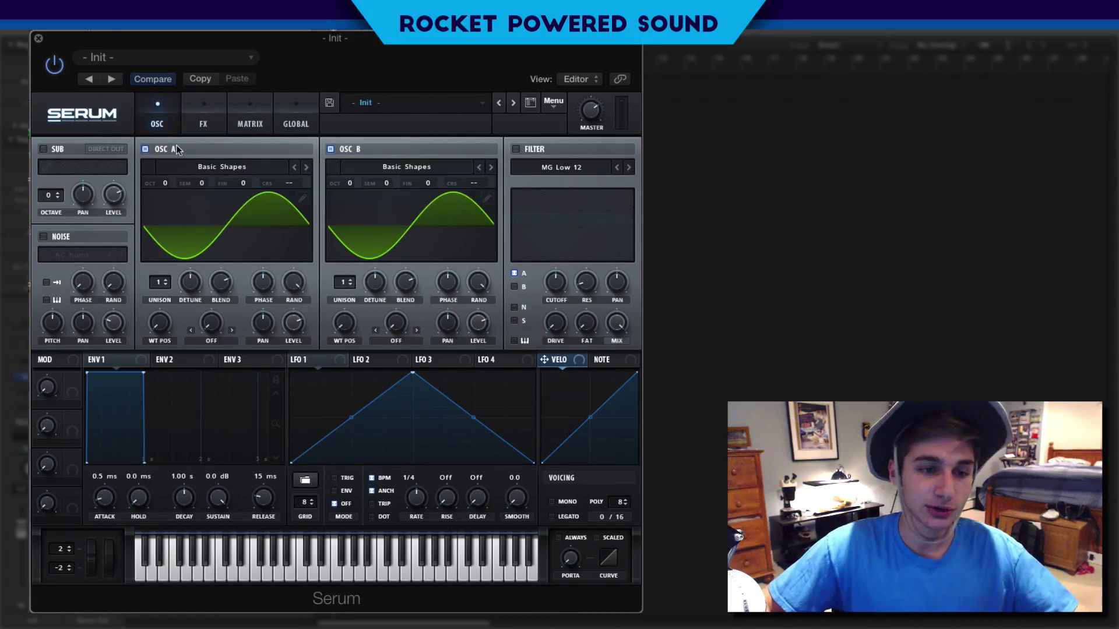
Mute oscillator A and make oscillator B a square wave with FM (From A) warp at 41%
left_click(145, 149)
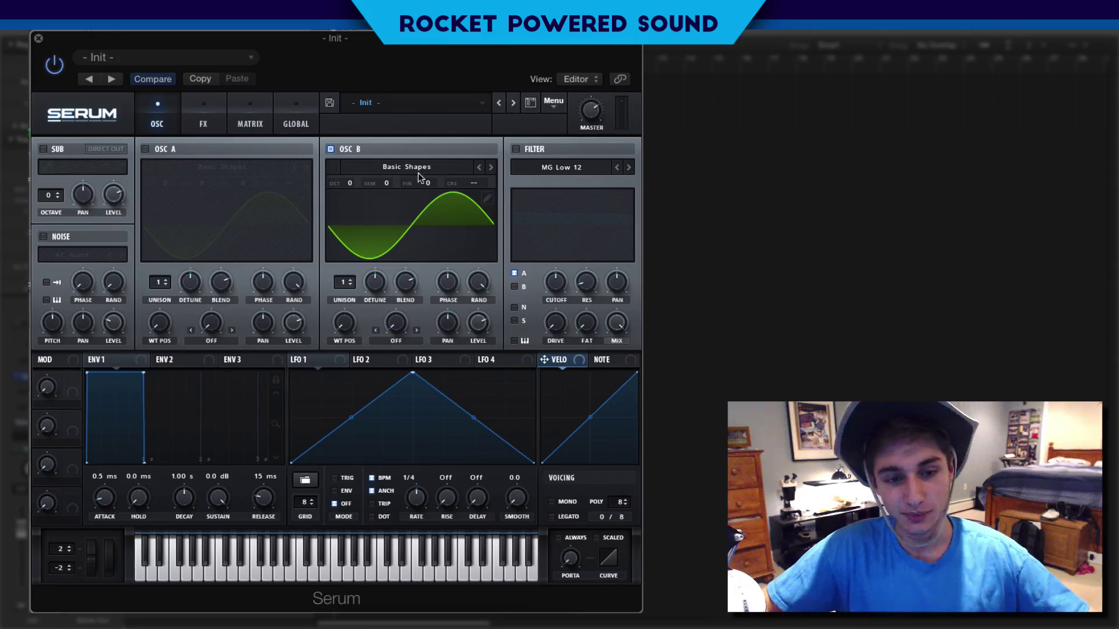
left_click_drag(351, 335, 373, 278)
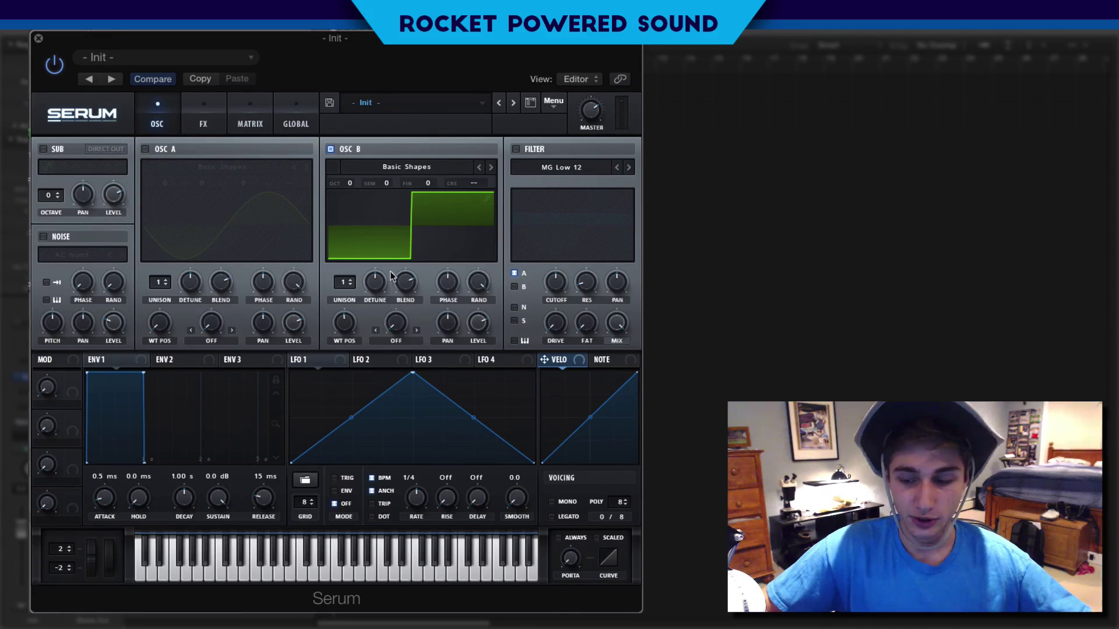
left_click(395, 339)
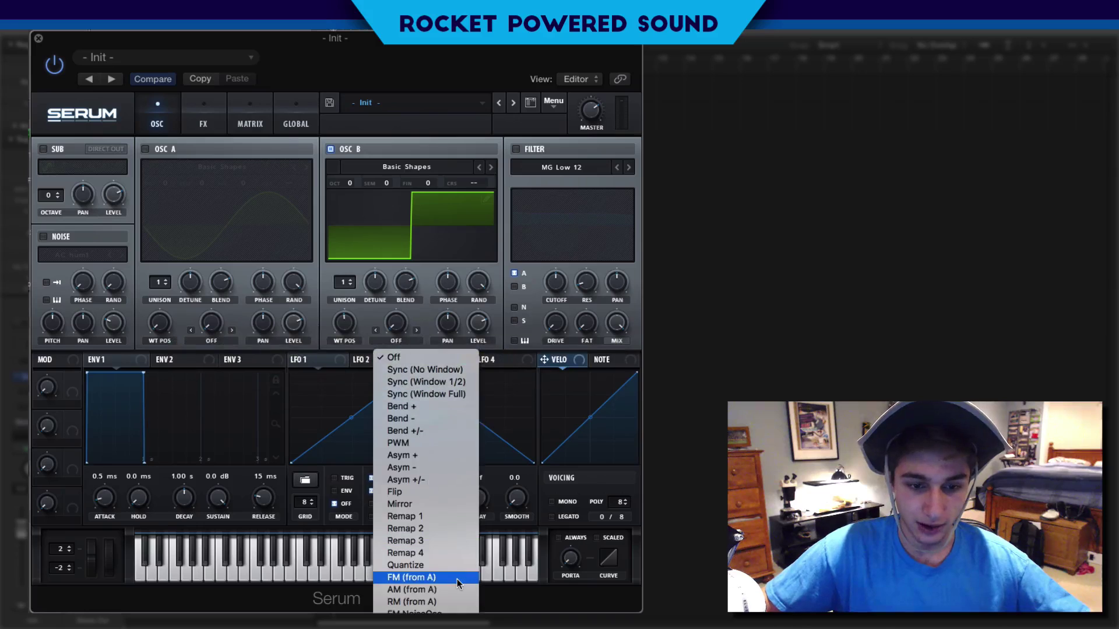
left_click(457, 578)
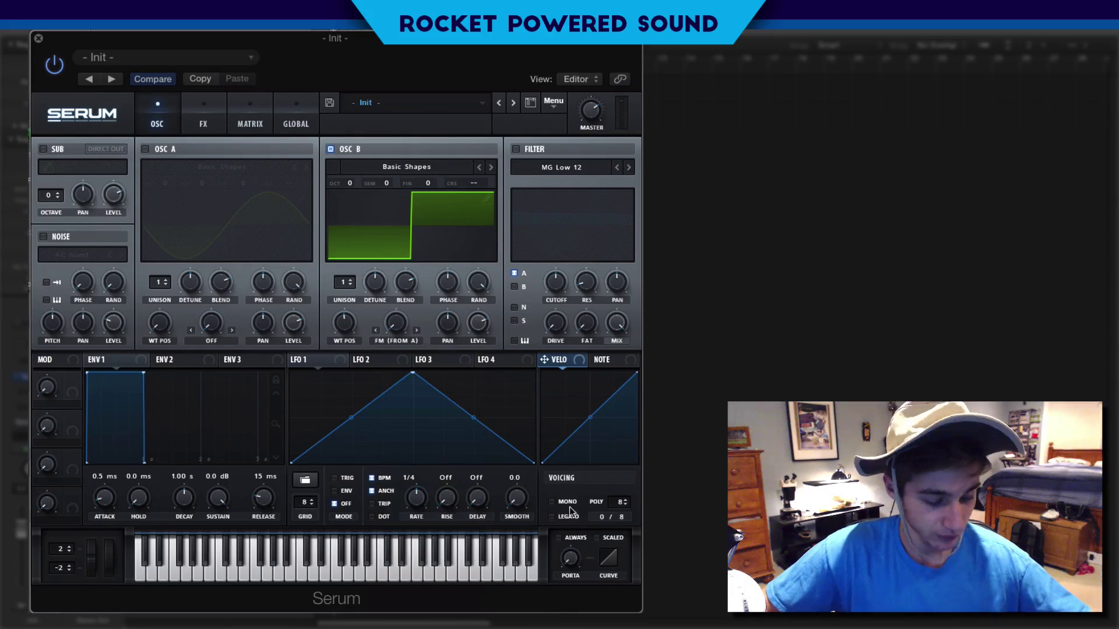
left_click_drag(399, 331, 408, 285)
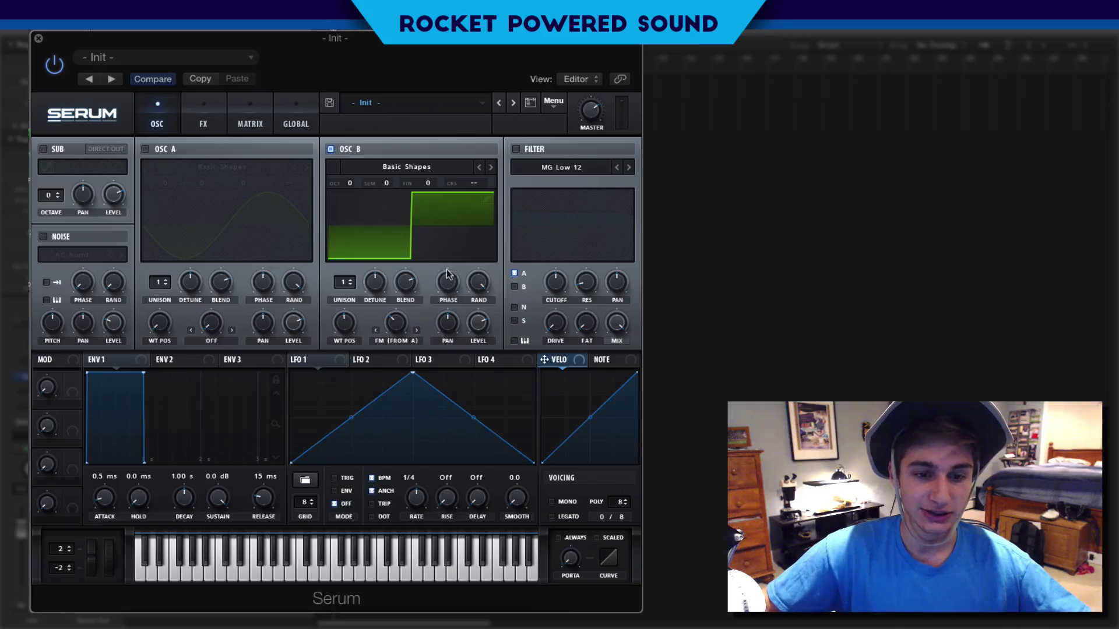
left_click_drag(390, 324, 401, 325)
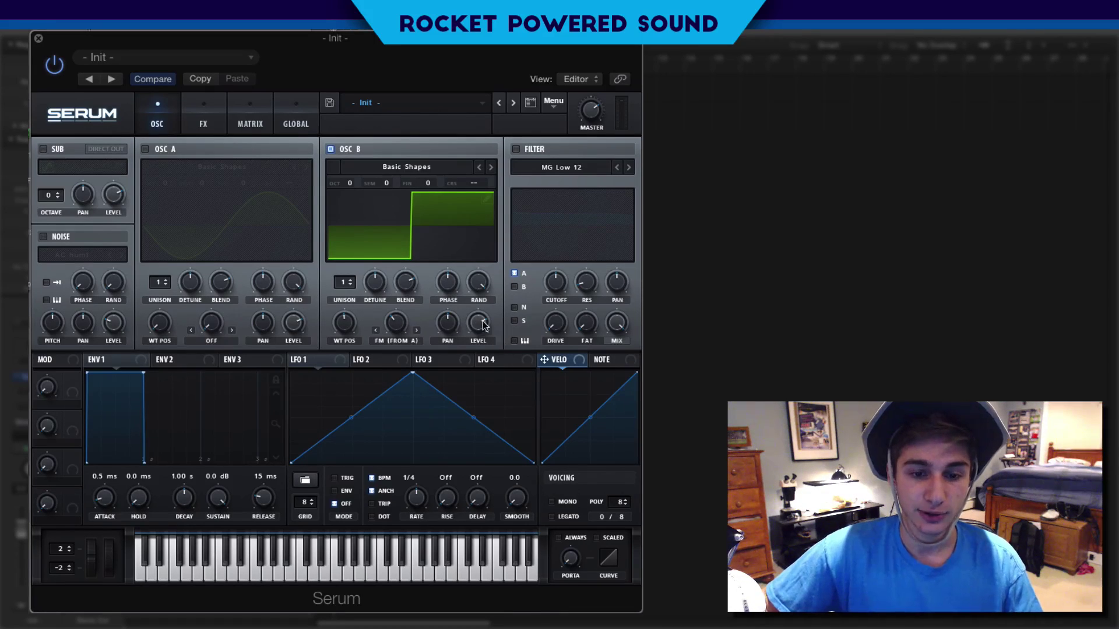
Assign LFO 1 to oscillator B's level with a convex rise and curved drop, then re-enable oscillator A
left_click_drag(326, 361, 479, 326)
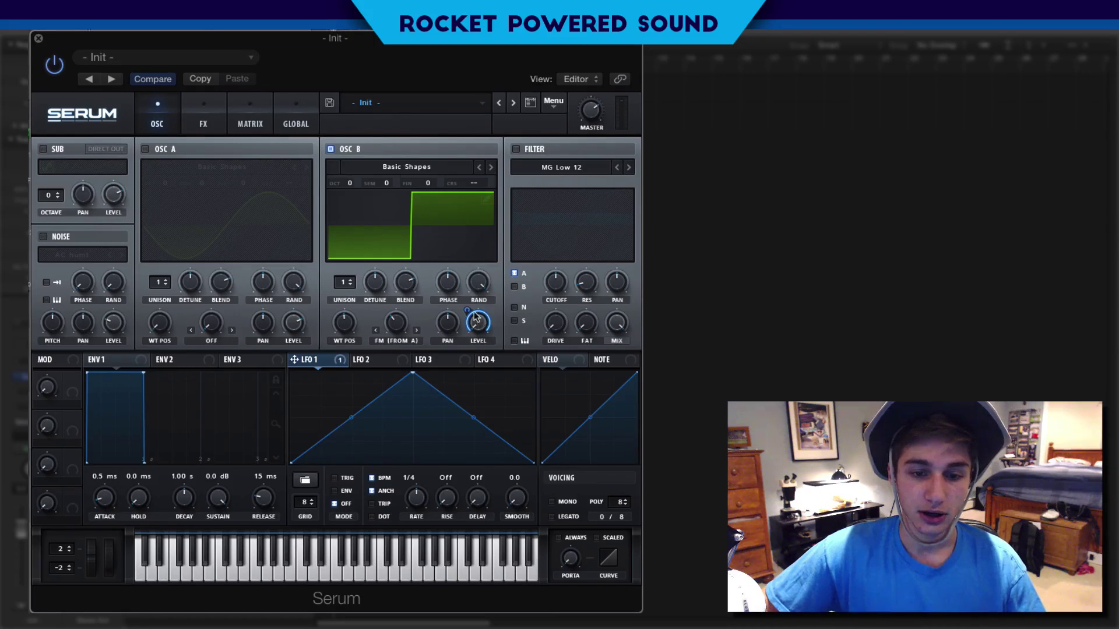
left_click_drag(351, 418, 350, 376)
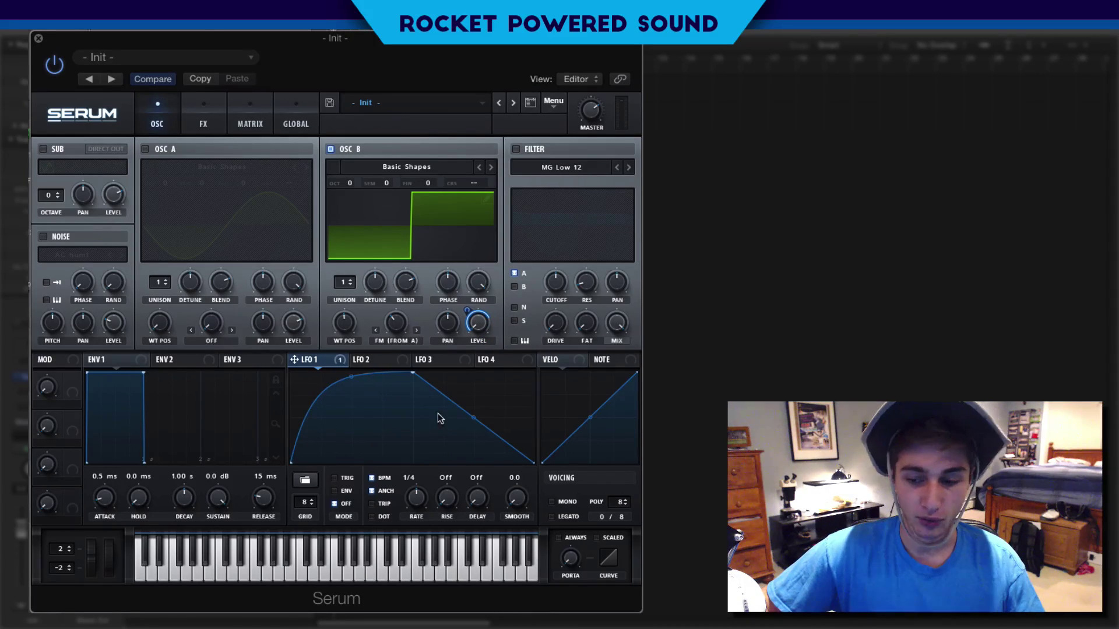
double_click(473, 418)
mouse_move(440, 395)
left_mouse_down()
mouse_move(447, 378)
mouse_move(447, 402)
mouse_move(440, 383)
left_mouse_up()
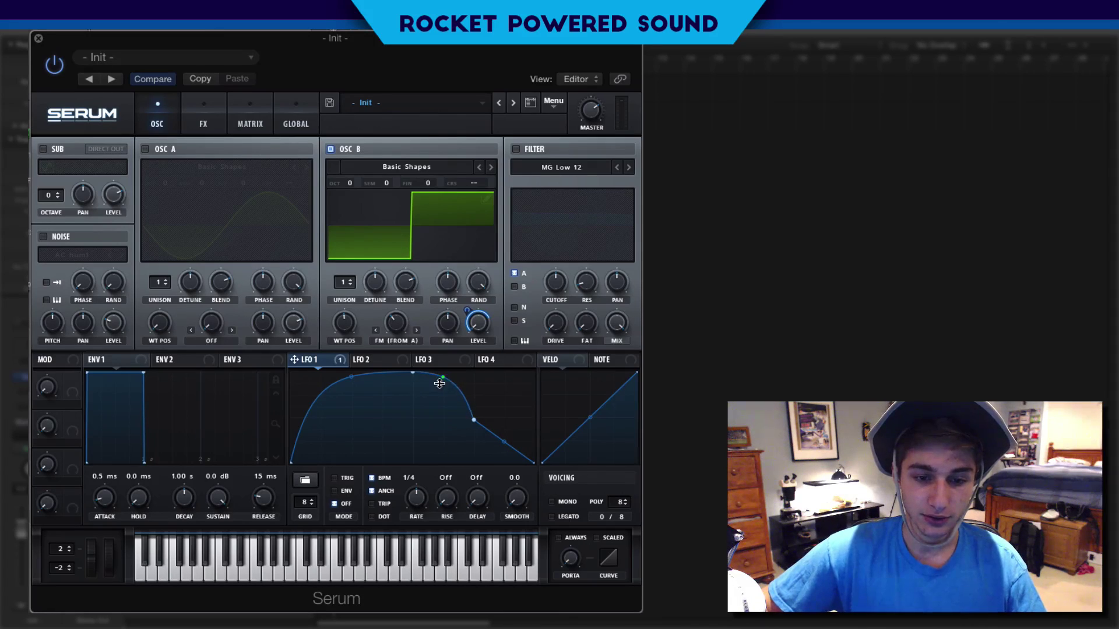
left_click_drag(503, 441, 500, 464)
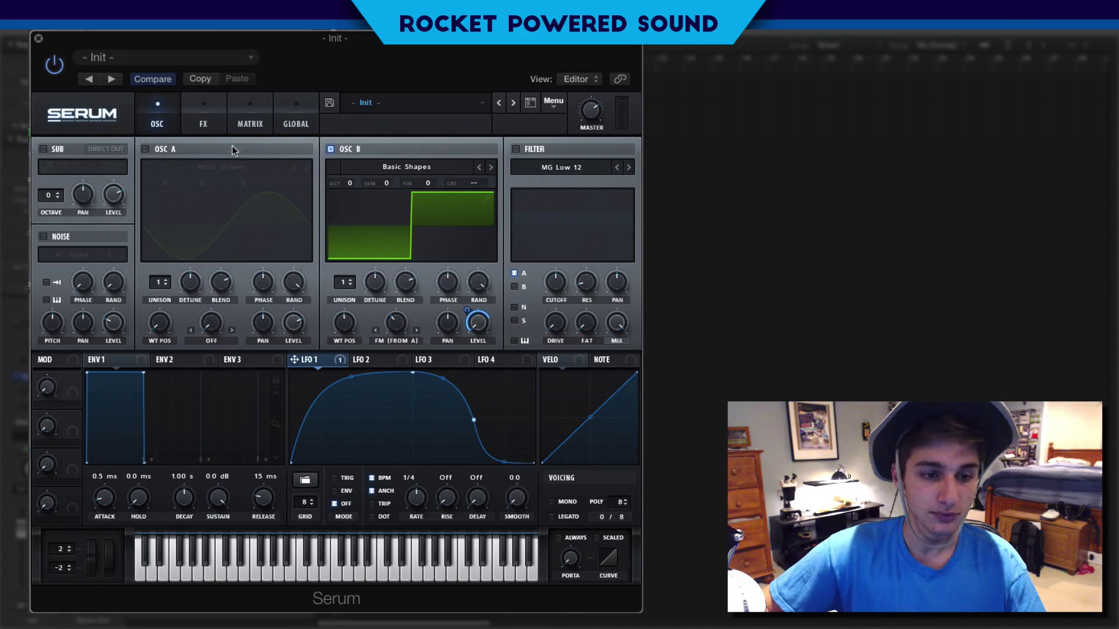
left_click(145, 149)
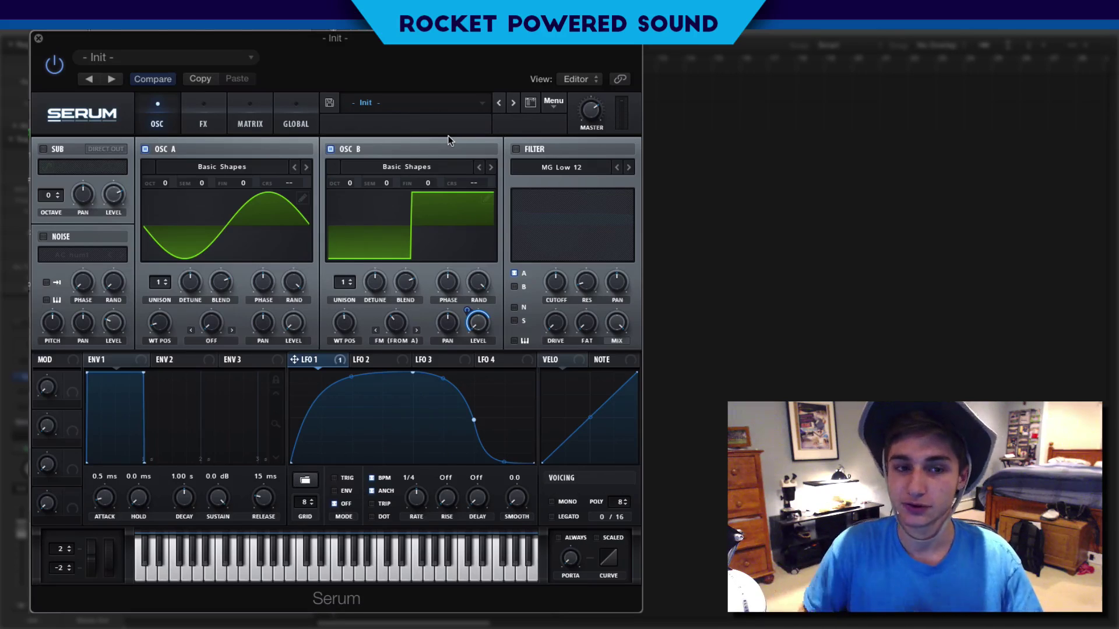
Adjust oscillator A's wave position and raise its octave to +3
mouse_move(165, 331)
left_mouse_down()
mouse_move(174, 294)
mouse_move(155, 319)
left_mouse_up()
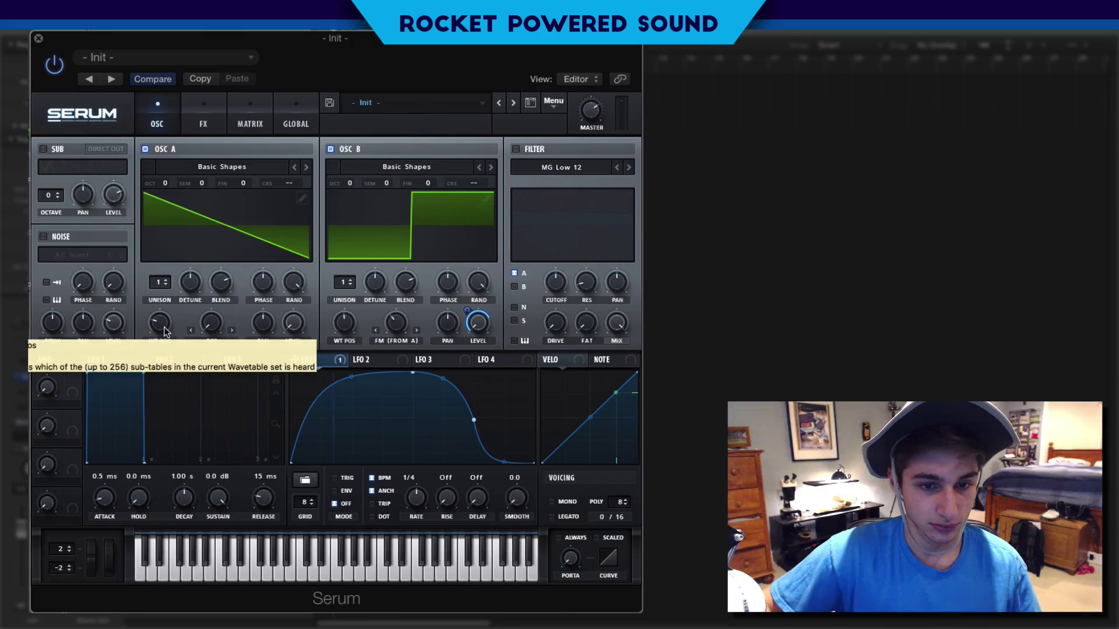
left_click_drag(169, 332, 169, 324)
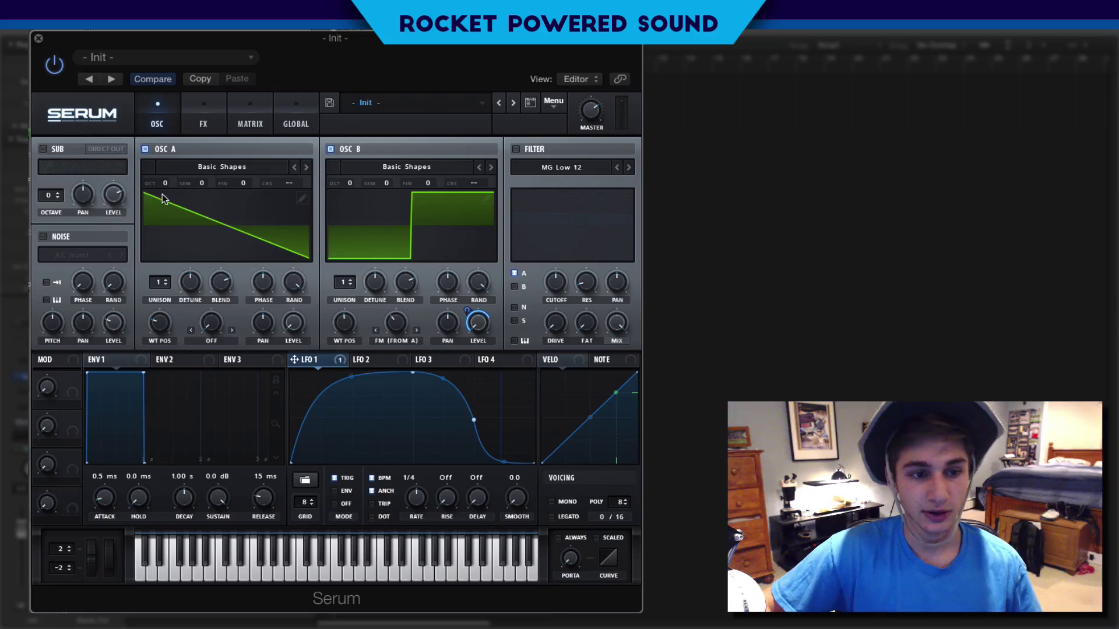
left_click_drag(163, 183, 175, 138)
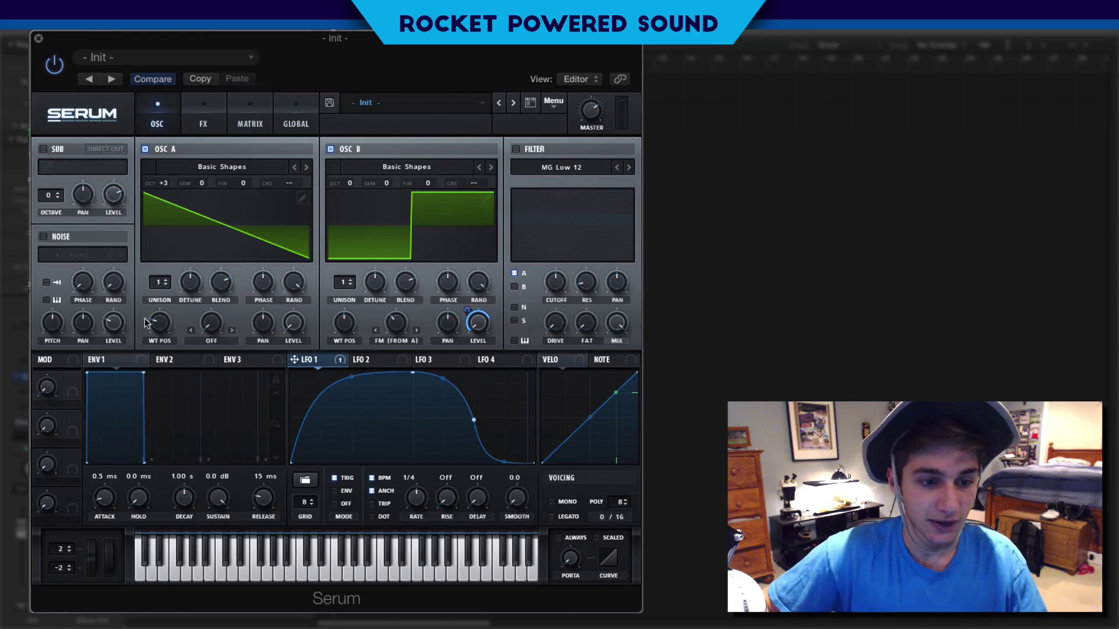
Route LFO 1 to oscillator B's FM (From A) amount with a depth of 8
left_click_drag(345, 360, 394, 327)
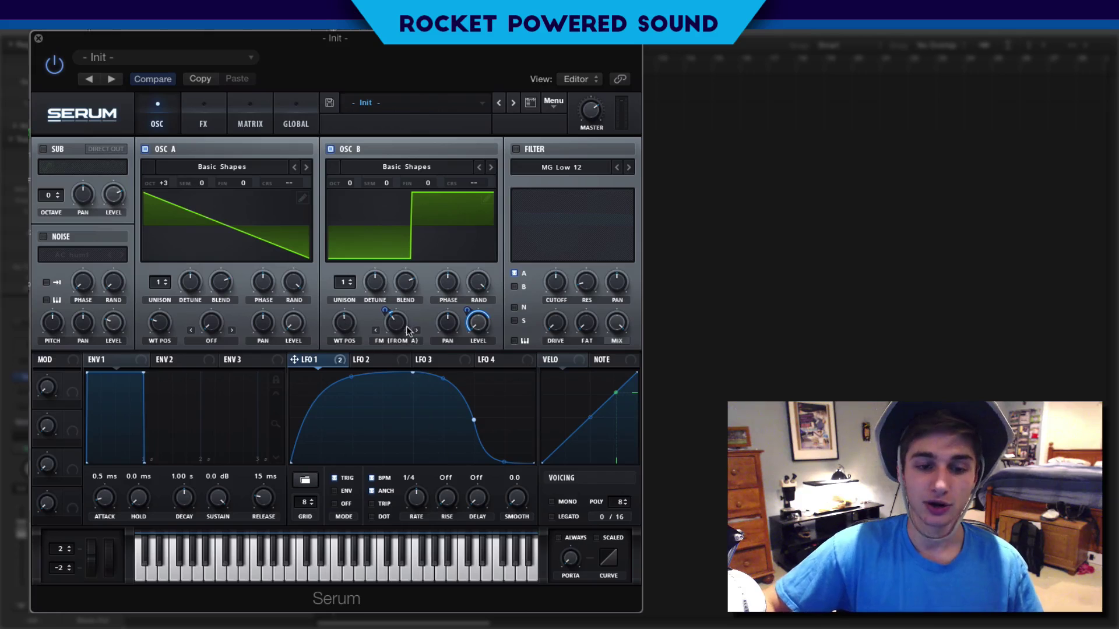
mouse_move(390, 306)
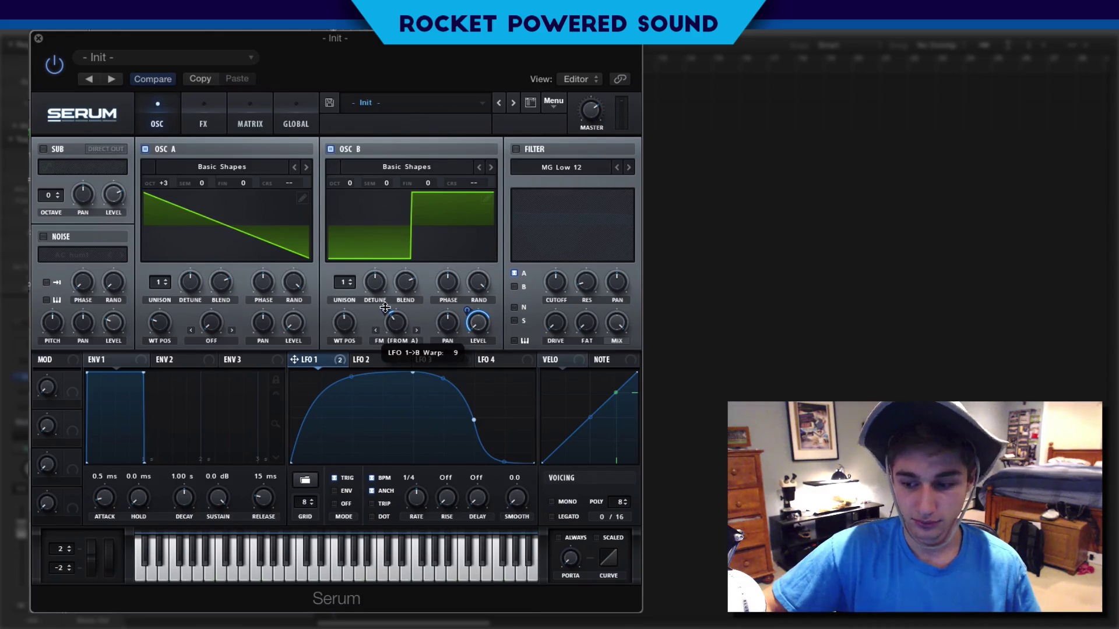
left_click_drag(385, 308, 383, 307)
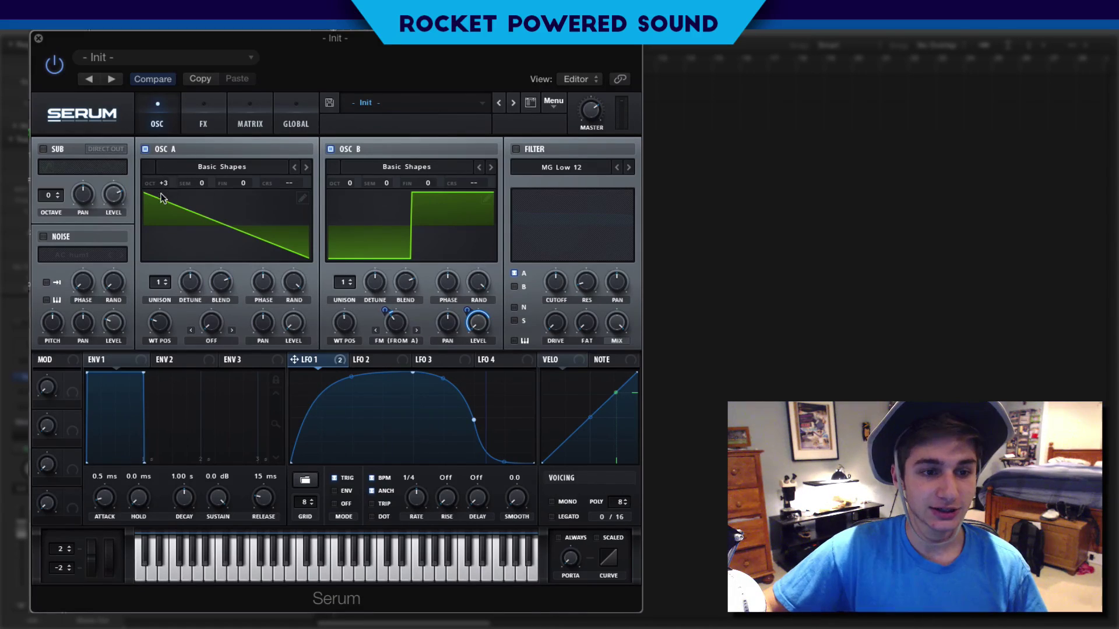
Transpose oscillator A by +7 semitones and return its wavetable position to the saw shape
left_click_drag(198, 185, 204, 155)
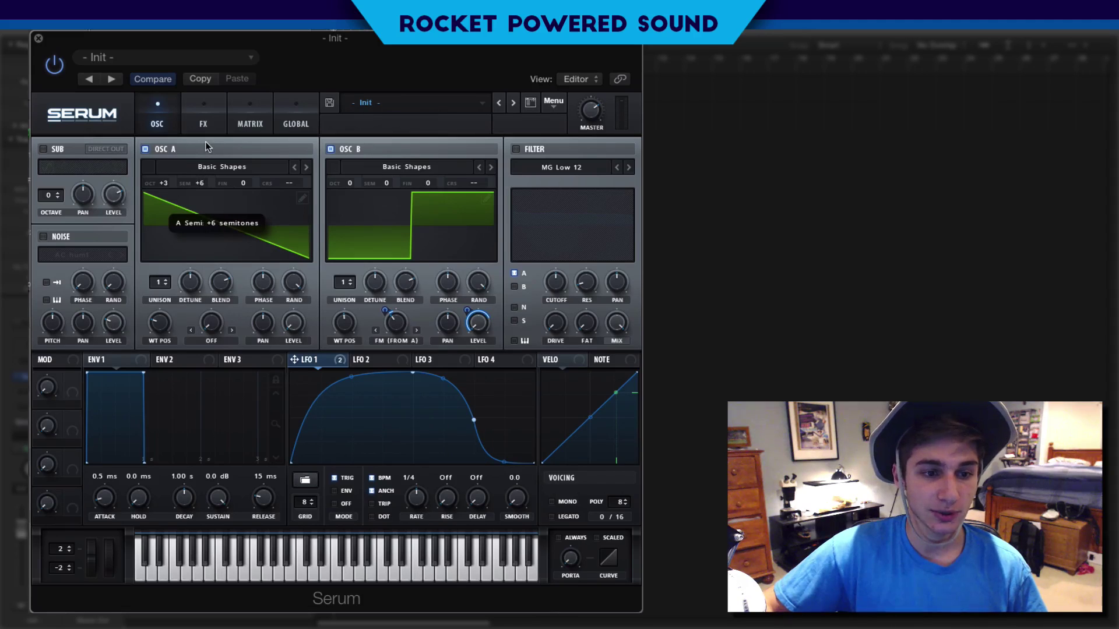
left_click_drag(207, 186, 162, 191)
left_click(201, 183)
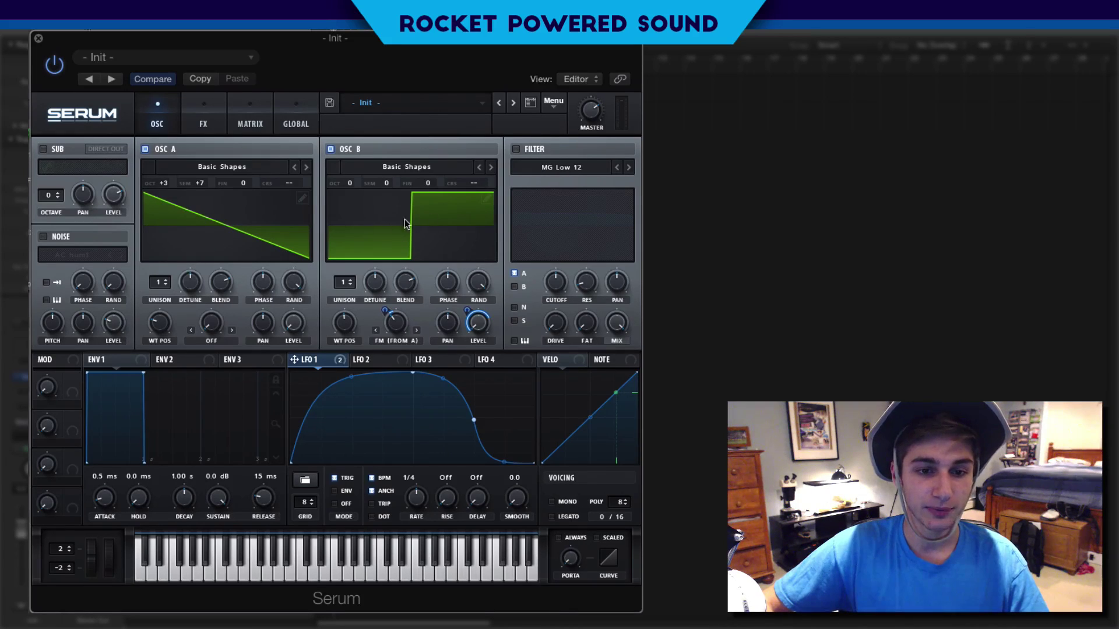
left_click(244, 203)
left_click(272, 222)
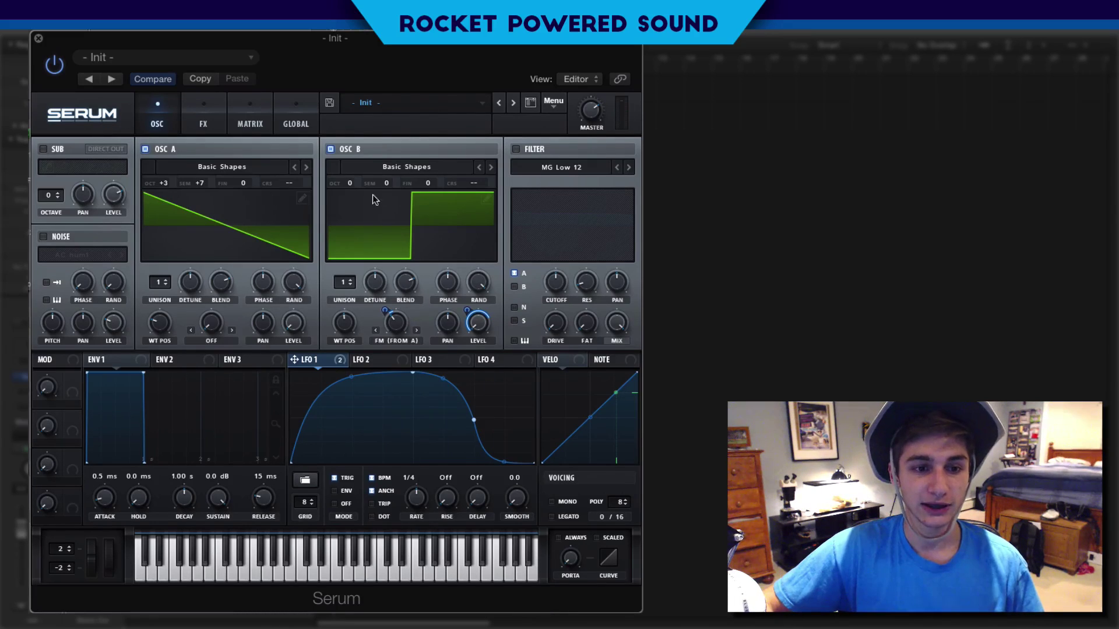
left_click_drag(161, 322, 163, 319)
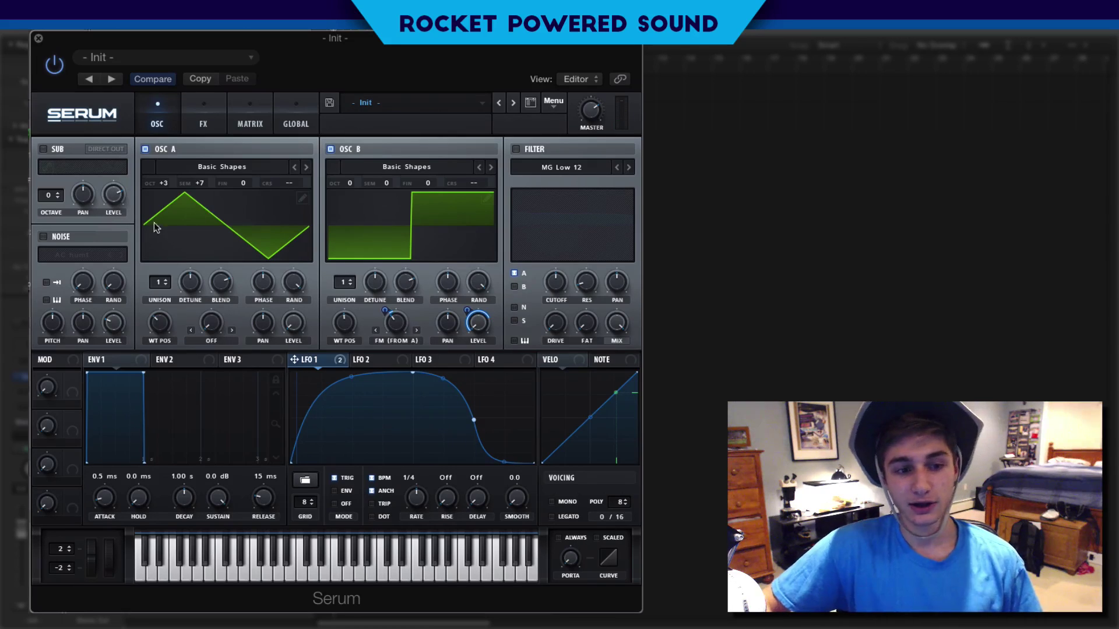
left_click_drag(245, 236, 245, 226)
Enable the filter as a High 24 high-pass with cutoff at minimum
left_click(516, 149)
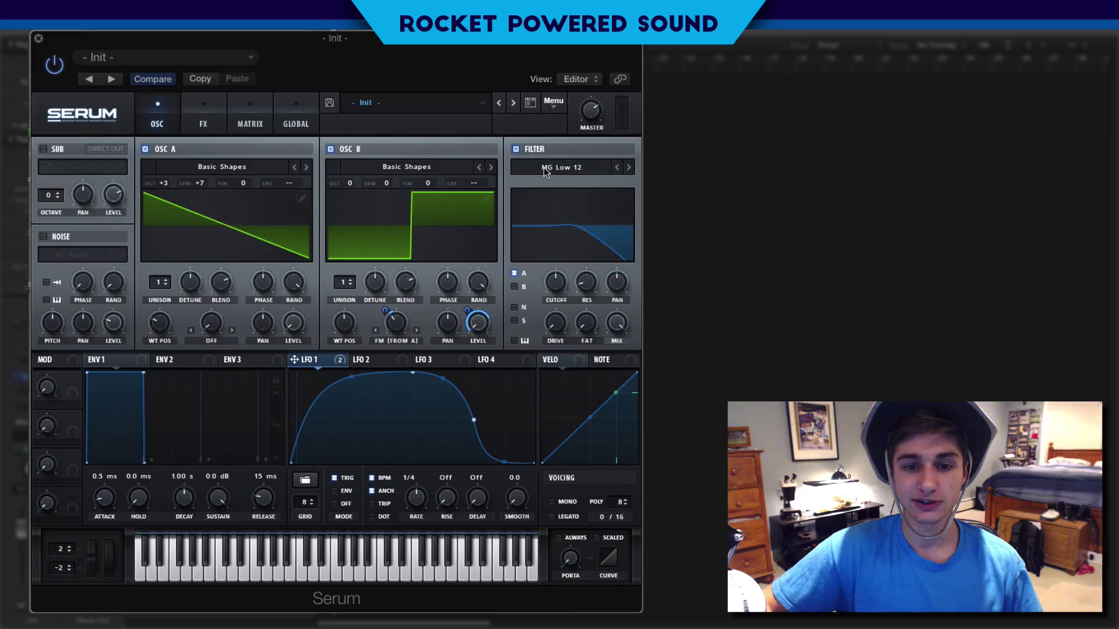
left_click(544, 167)
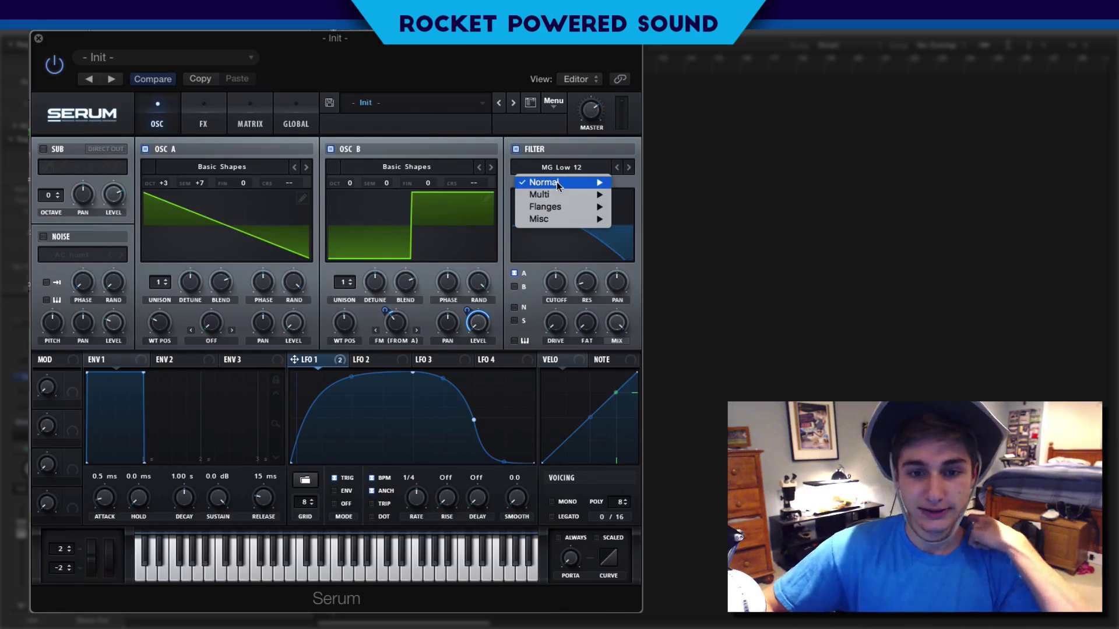
mouse_move(556, 198)
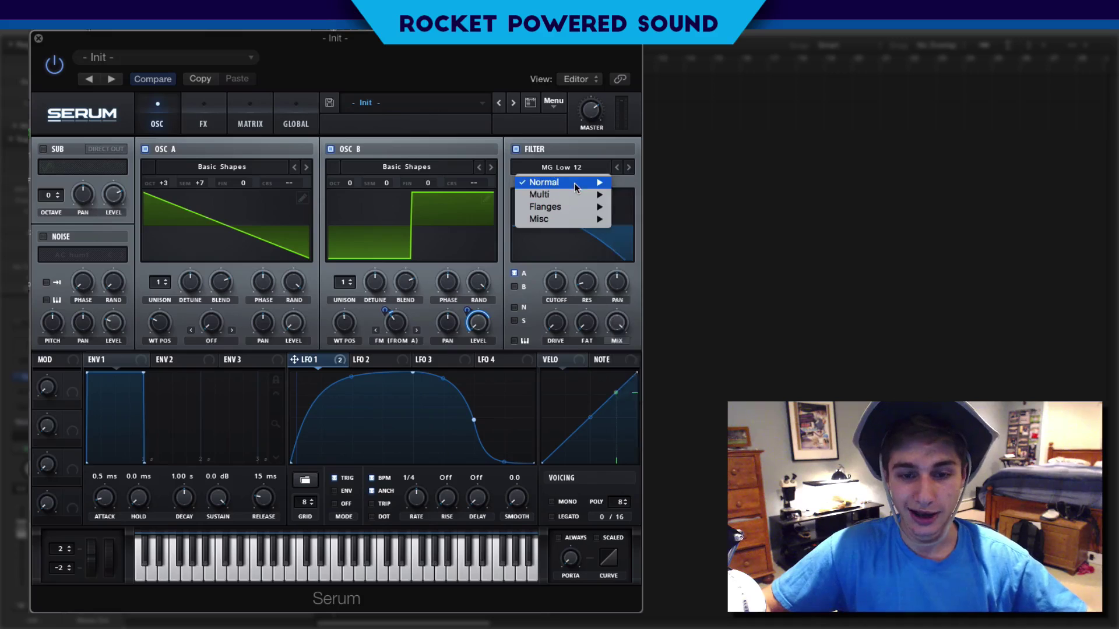
left_click(632, 316)
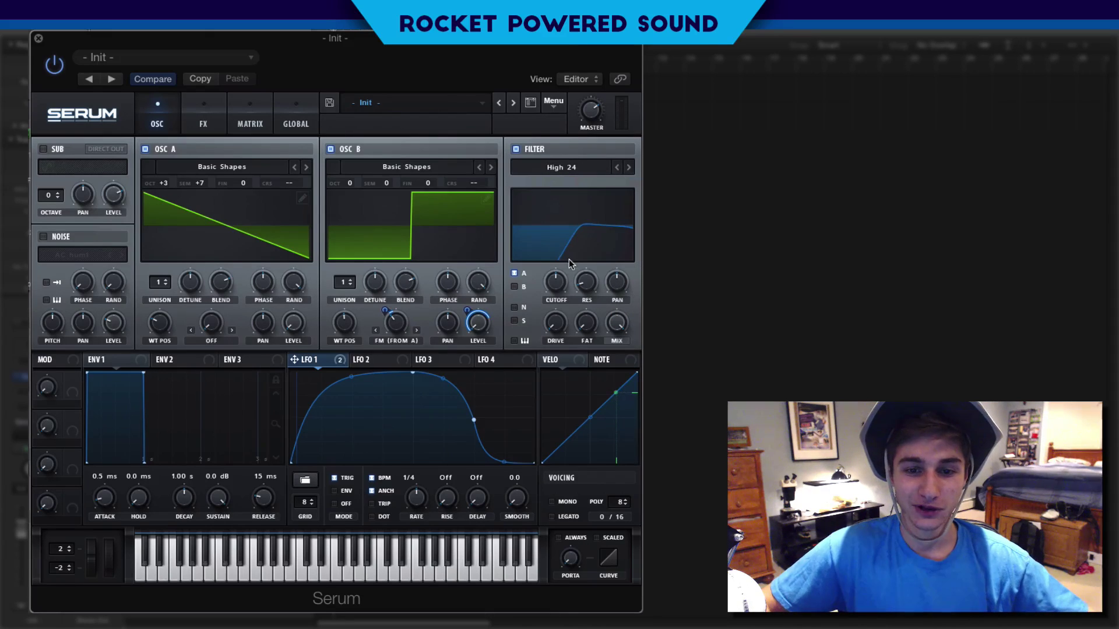
left_click_drag(562, 287, 441, 371)
Route LFO 1 to the filter cutoff and set its sweep depth
left_click_drag(324, 361, 555, 279)
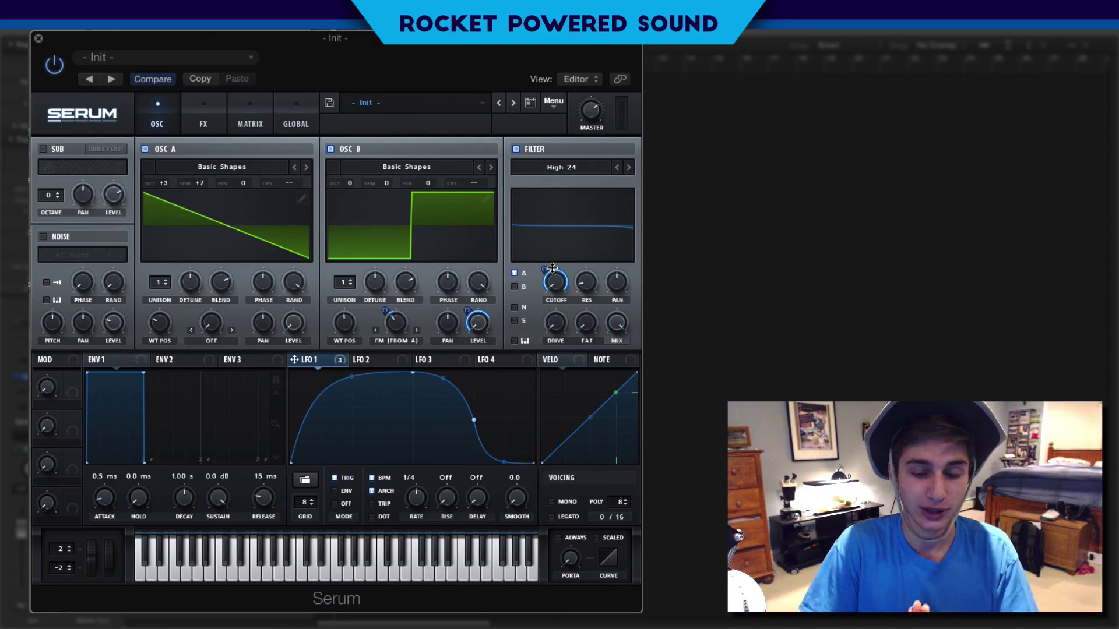
left_click_drag(552, 268, 517, 238)
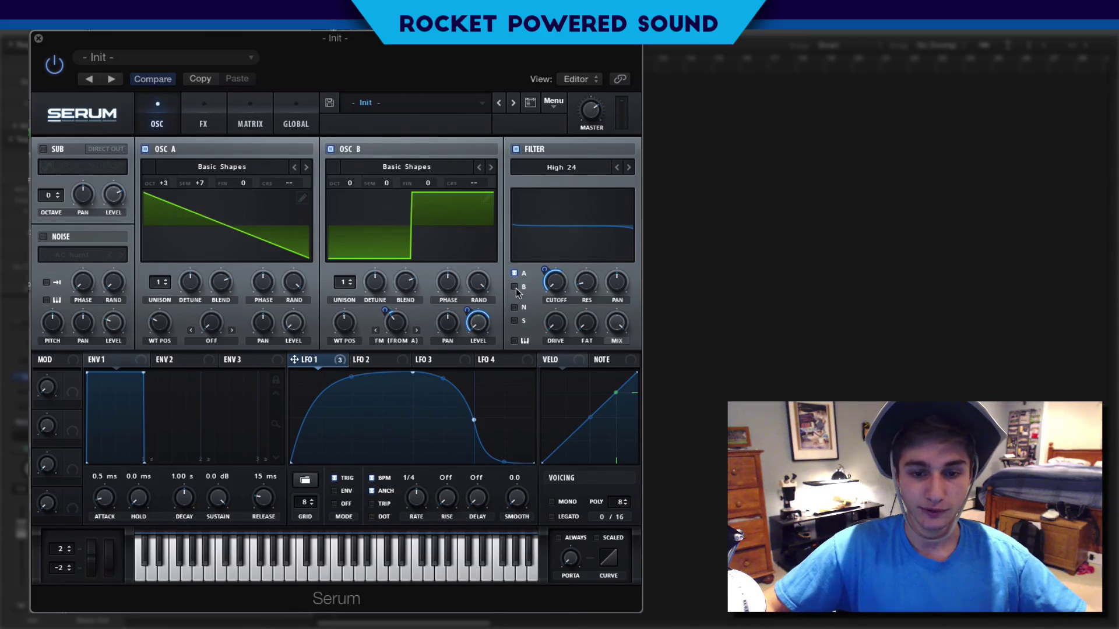
mouse_move(594, 286)
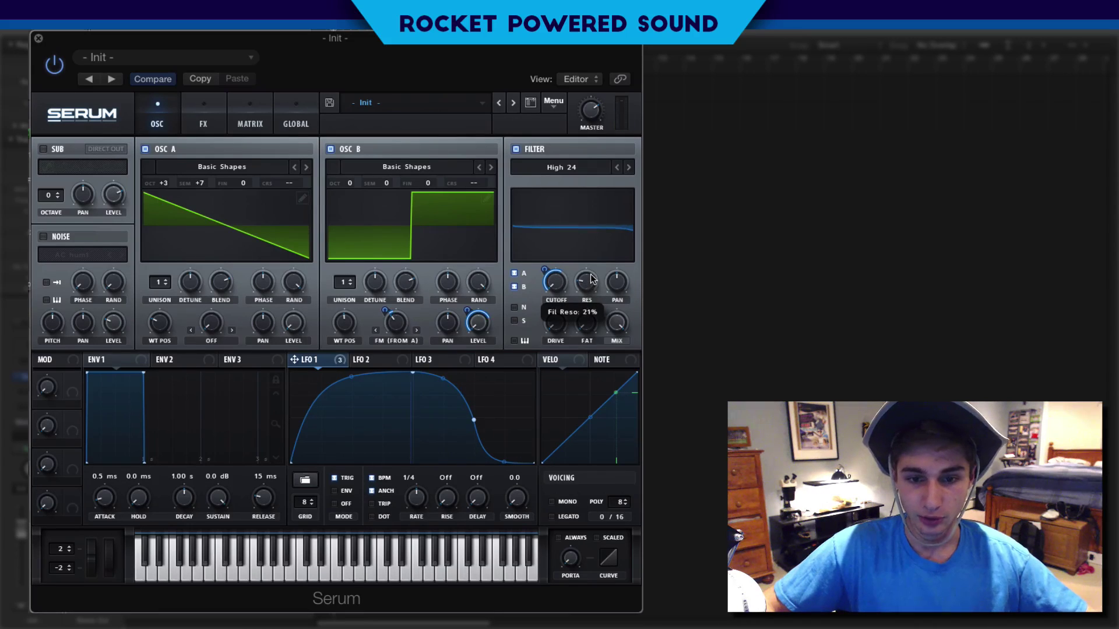
mouse_move(543, 271)
left_click_drag(542, 271, 542, 267)
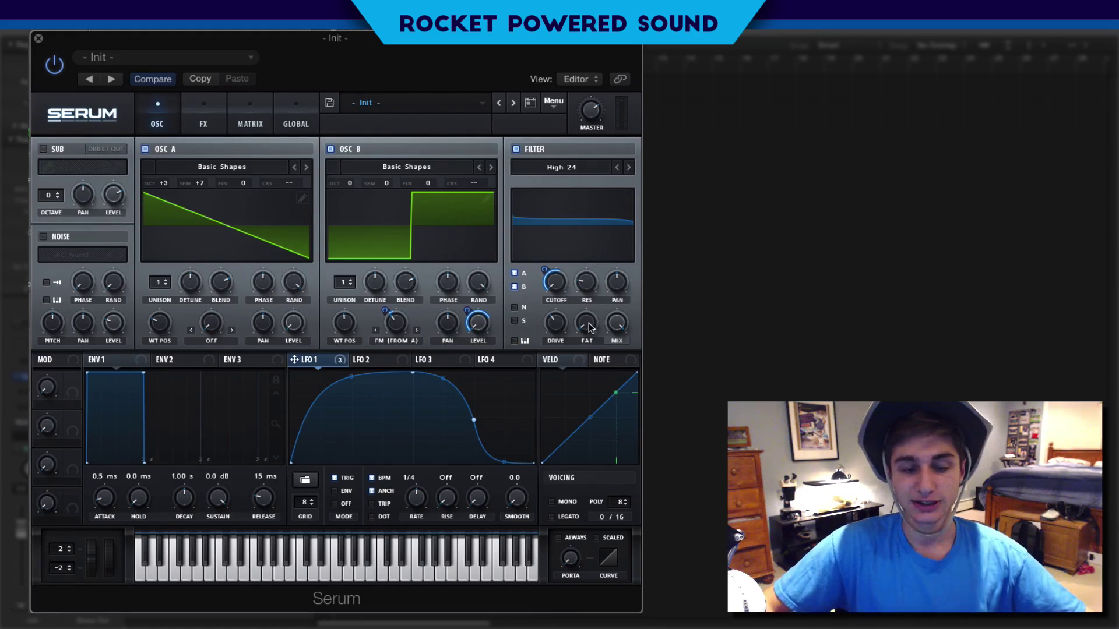
Enable Hyper/Dimension on the FX page and lower the Dimension size to about 1%
left_click(215, 120)
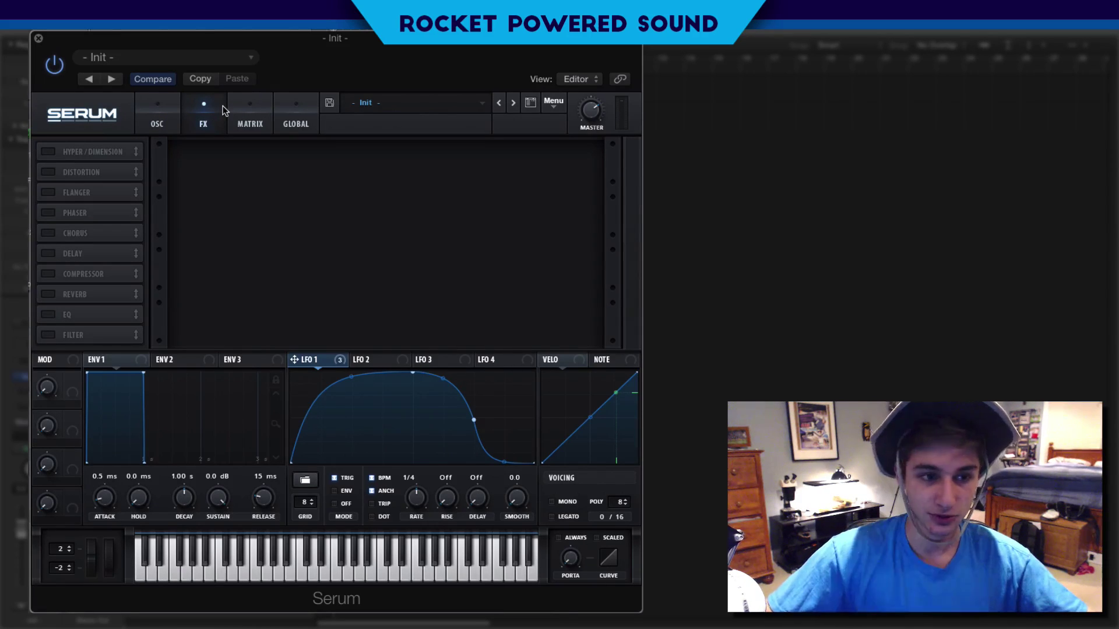
left_click(46, 152)
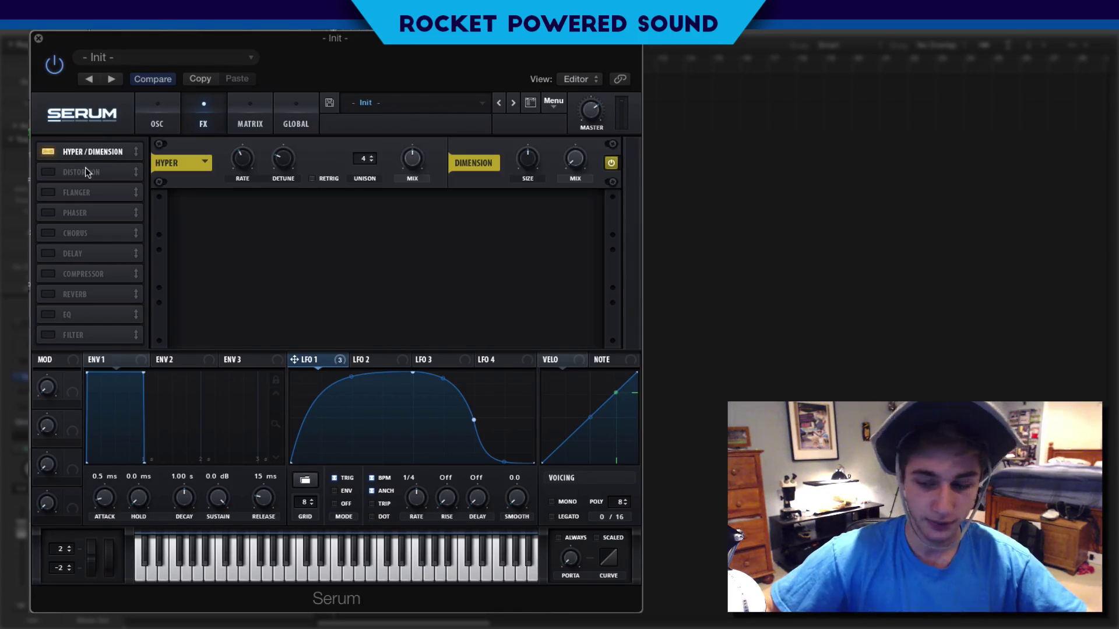
mouse_move(398, 167)
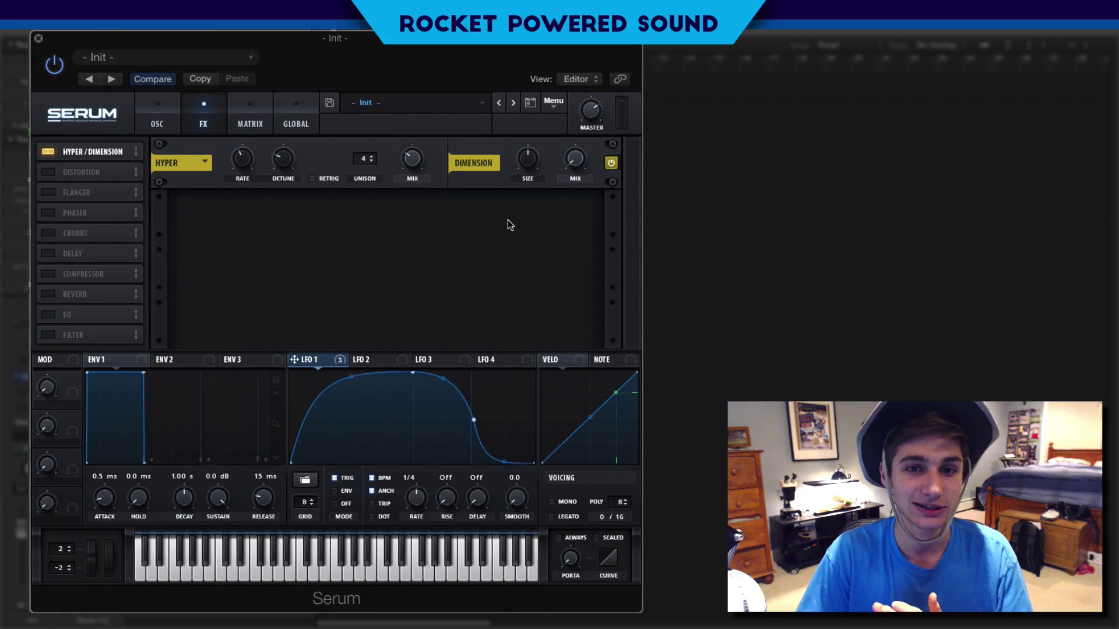
left_click_drag(528, 159, 504, 200)
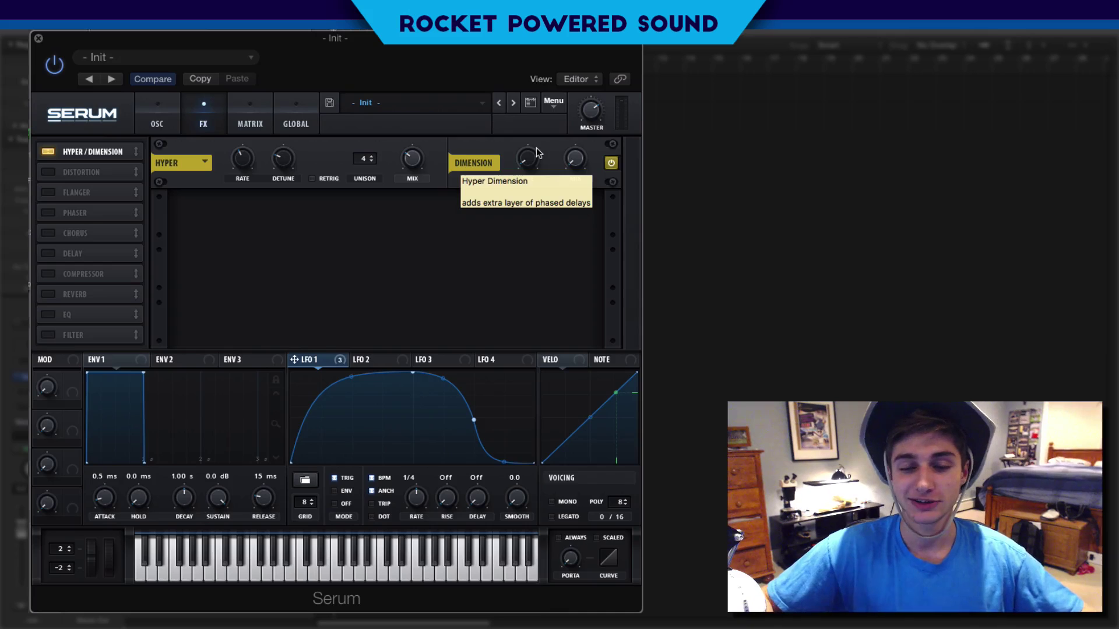
mouse_move(526, 161)
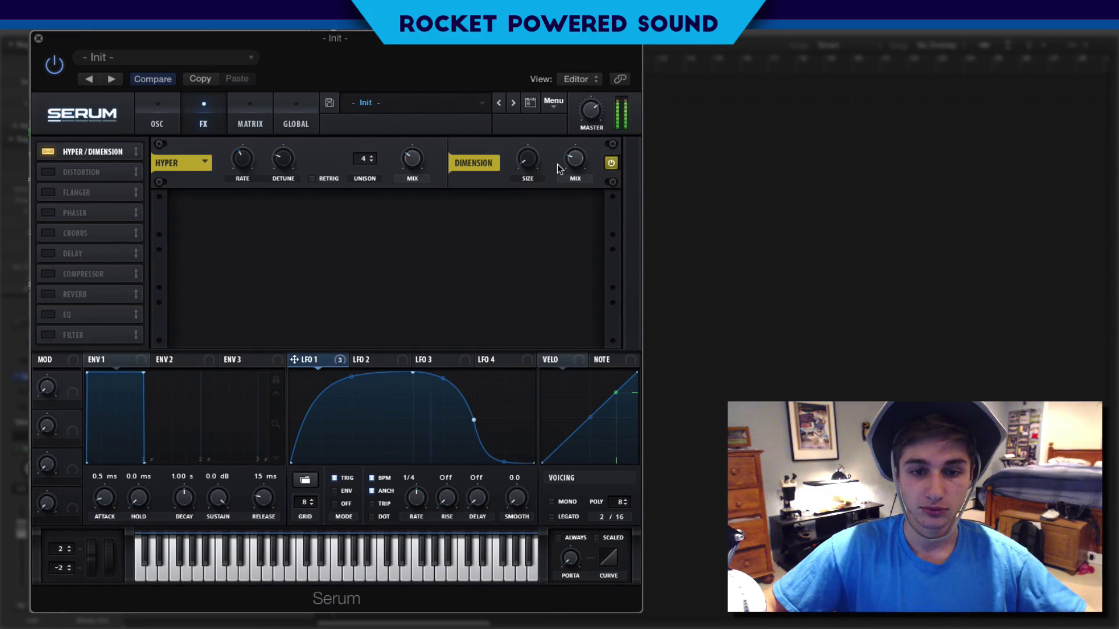
left_click_drag(522, 151, 525, 155)
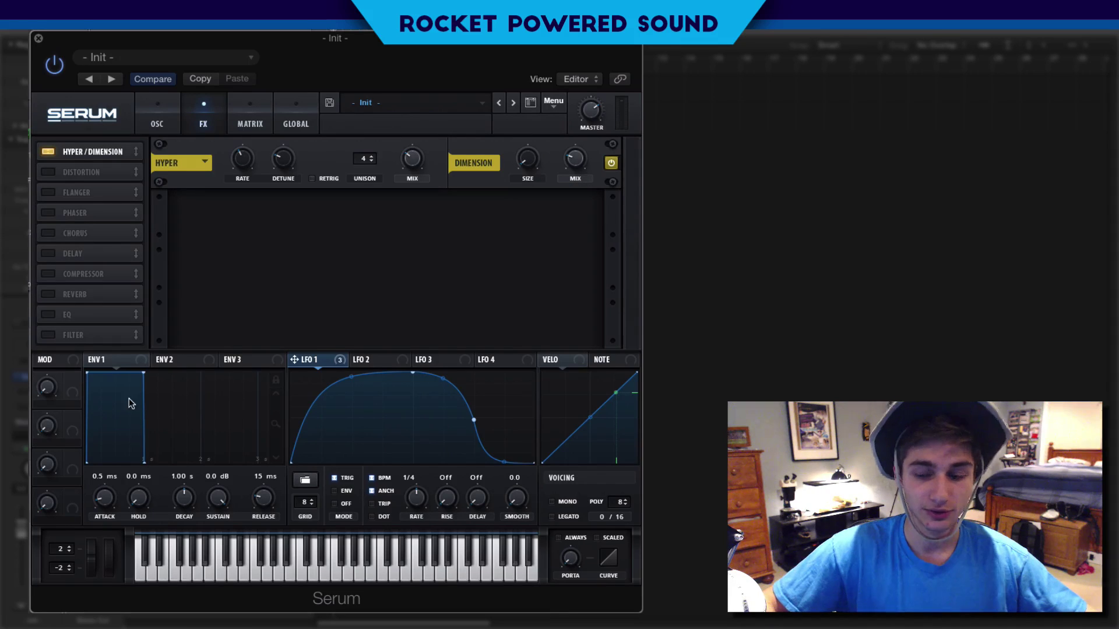
Enable a multiband Compressor and an EQ with both bands set to peak
left_click(53, 271)
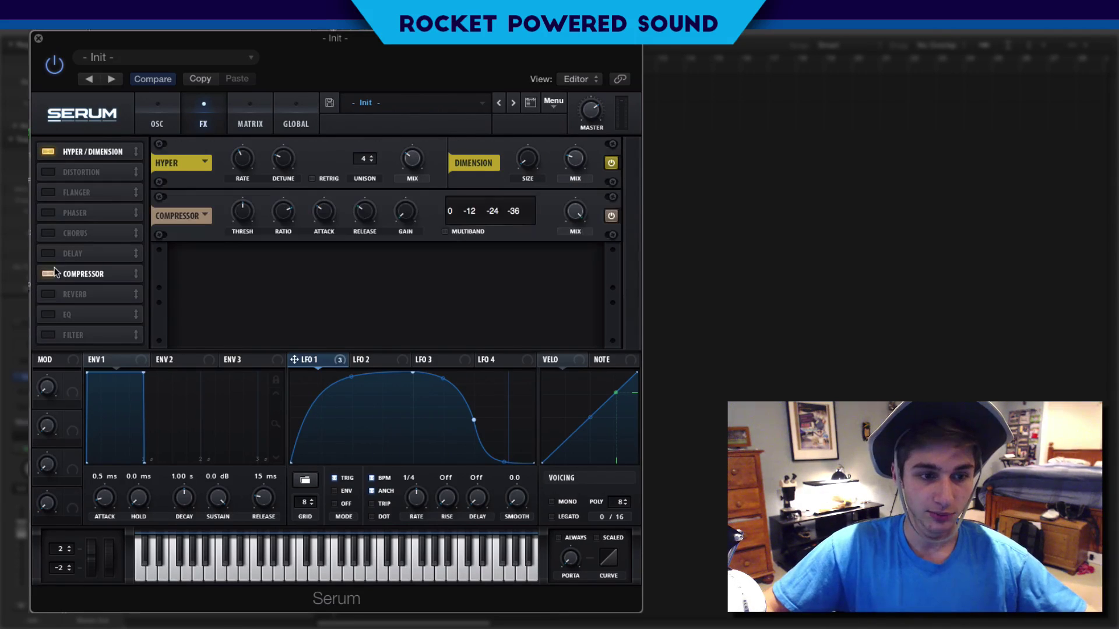
left_click(443, 232)
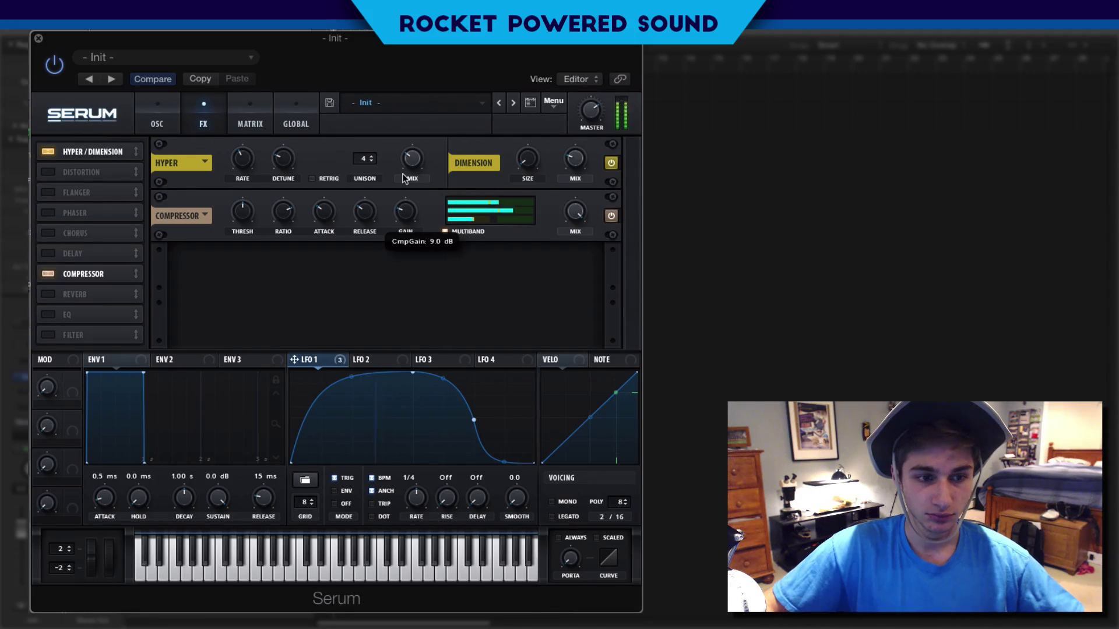
left_click(47, 316)
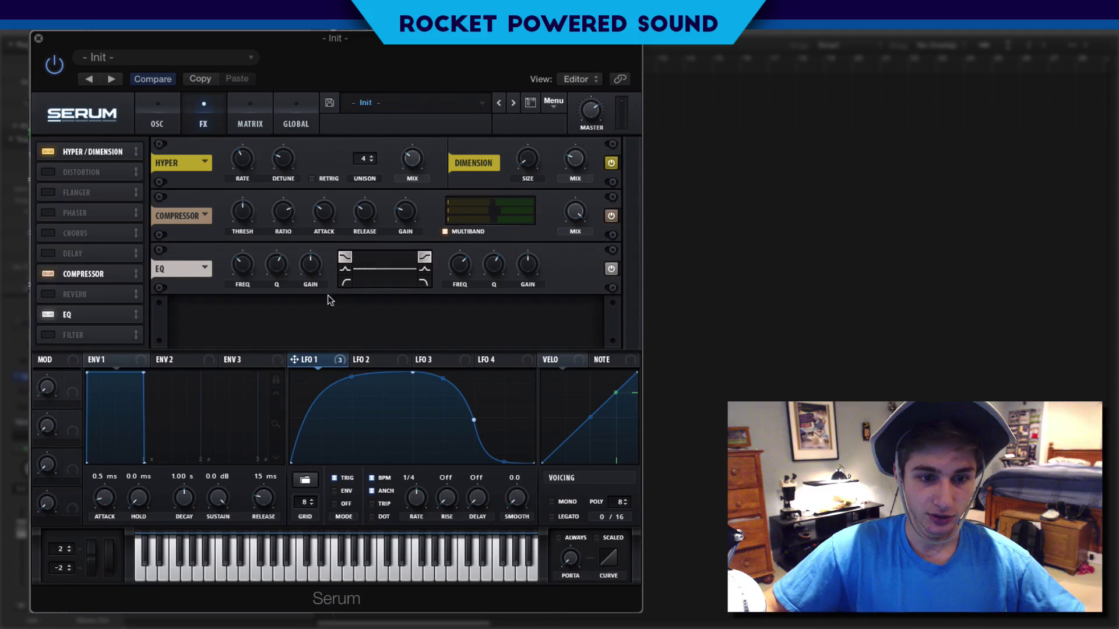
left_click(346, 270)
left_click(424, 270)
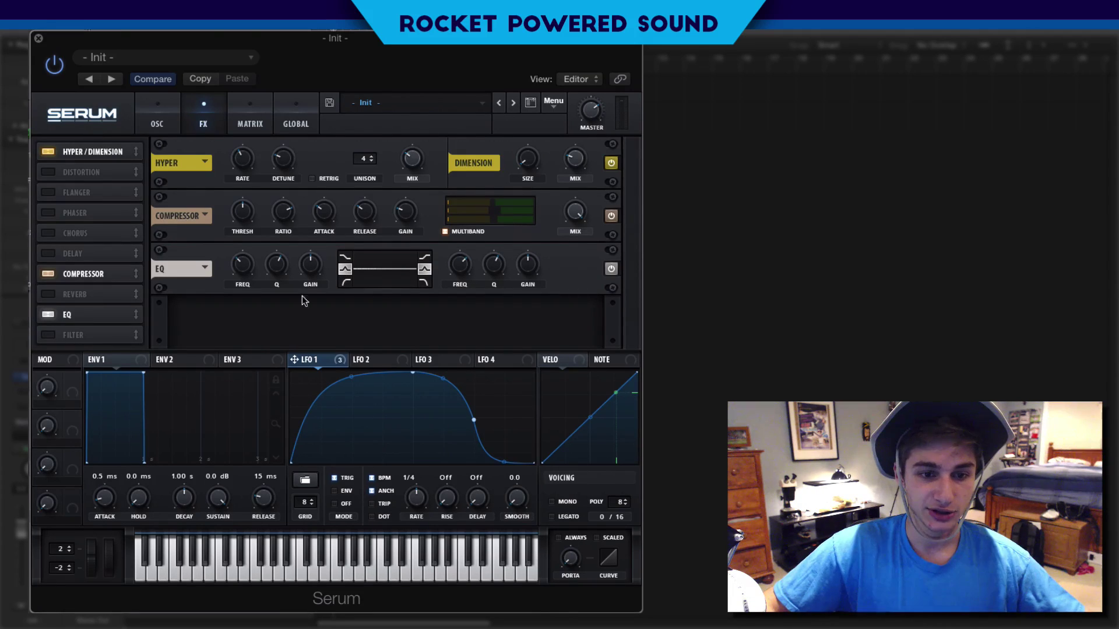
Glance at the filter type list on the oscillator page, then return to FX
left_click(157, 123)
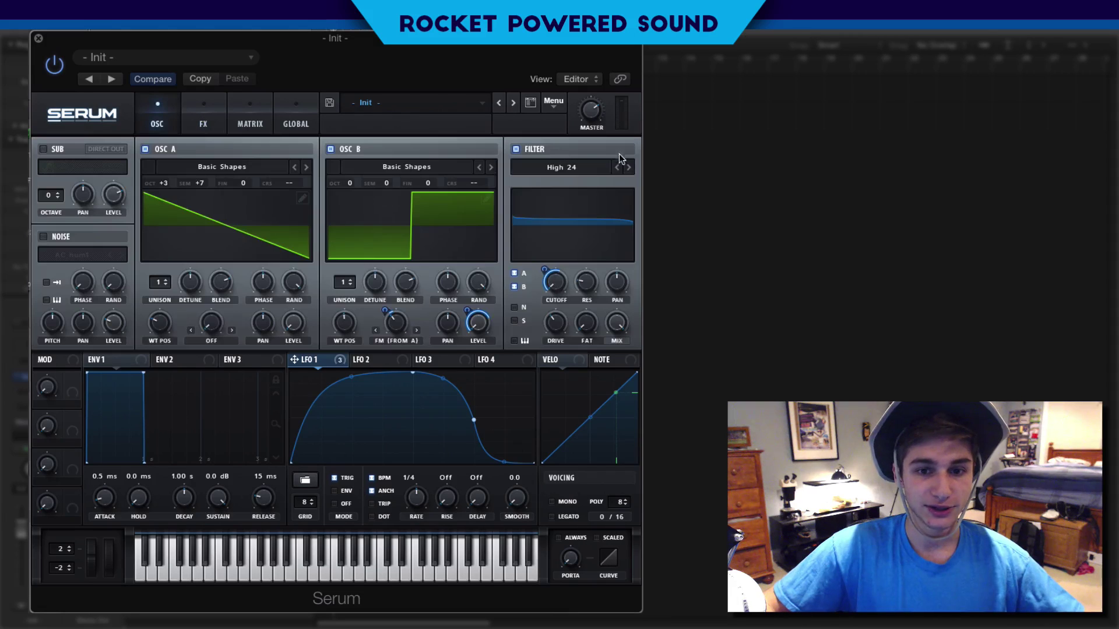
left_click(563, 169)
mouse_move(579, 187)
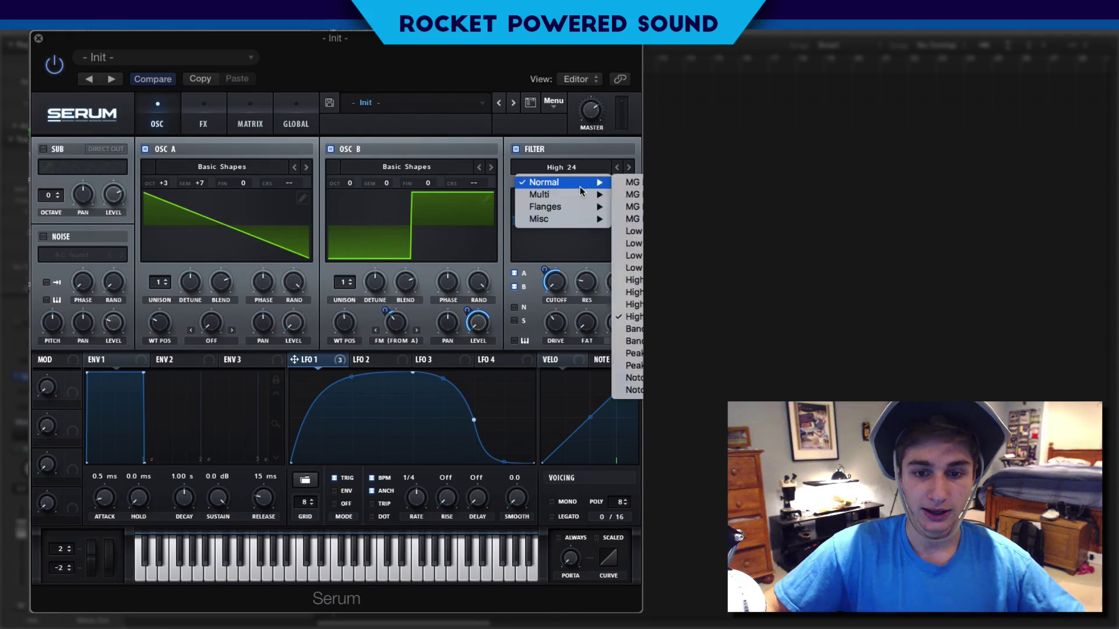
left_click(204, 120)
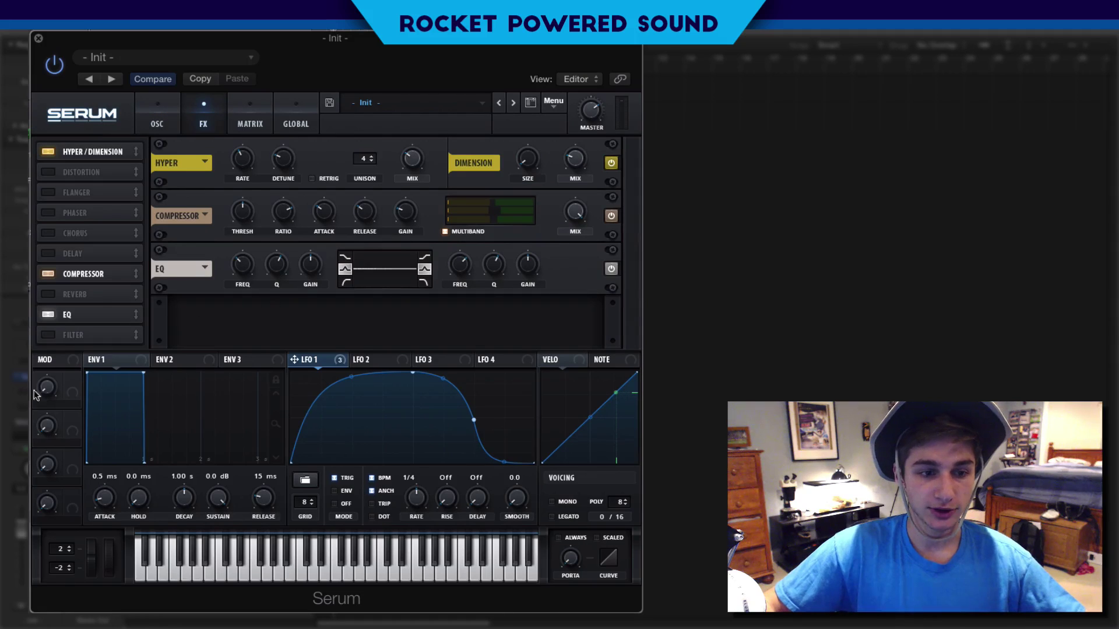
Boost both EQ gains and have LFO 1 sweep the low band frequency near 54 Hz, gain 9.5 dB
left_click_drag(309, 272, 330, 255)
left_click_drag(523, 273, 523, 254)
left_click_drag(322, 362, 242, 266)
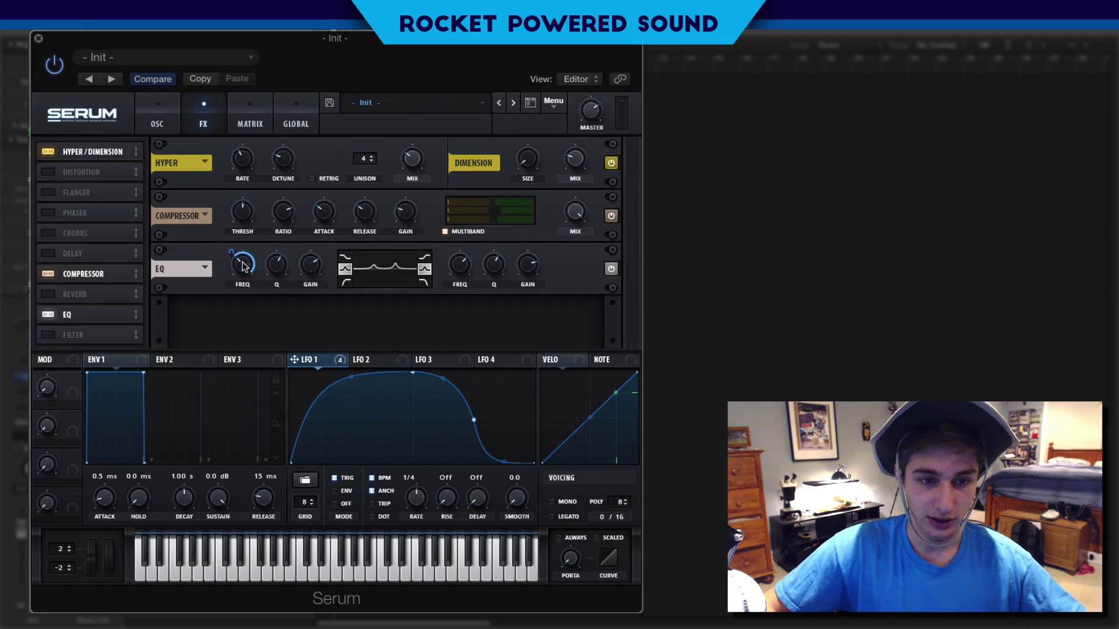
right_click(242, 264)
left_click(278, 258)
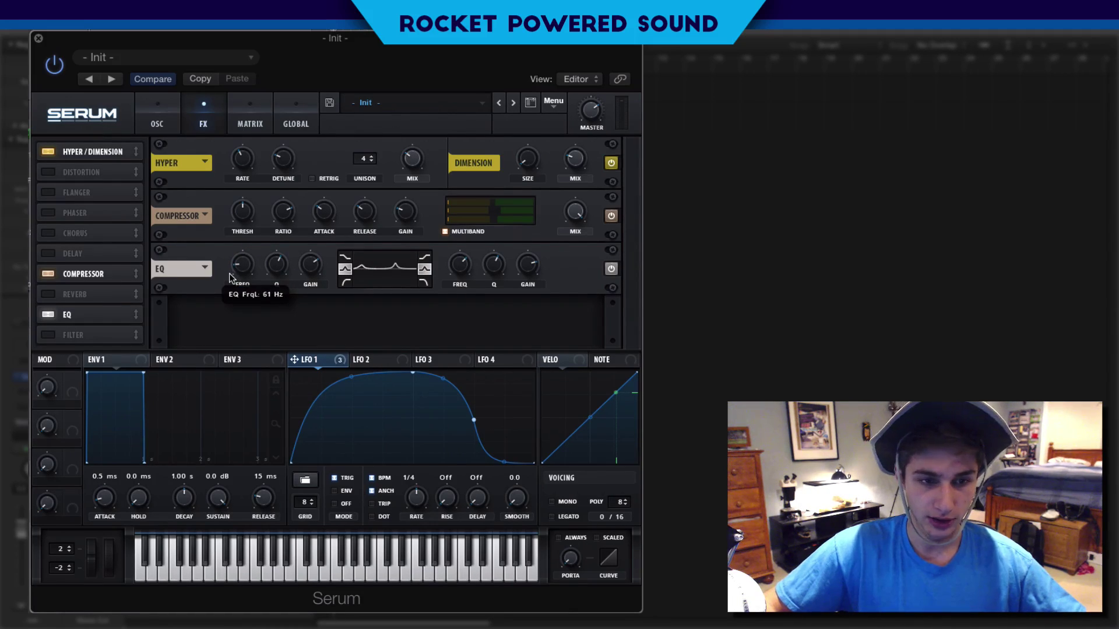
left_click_drag(231, 279, 227, 279)
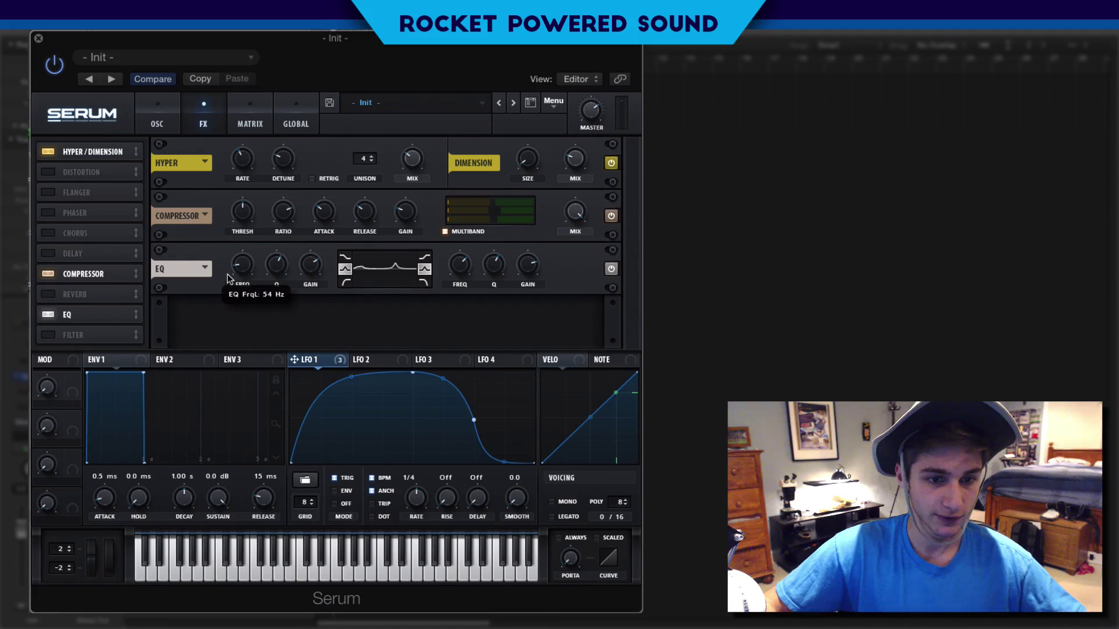
left_click_drag(296, 359, 240, 265)
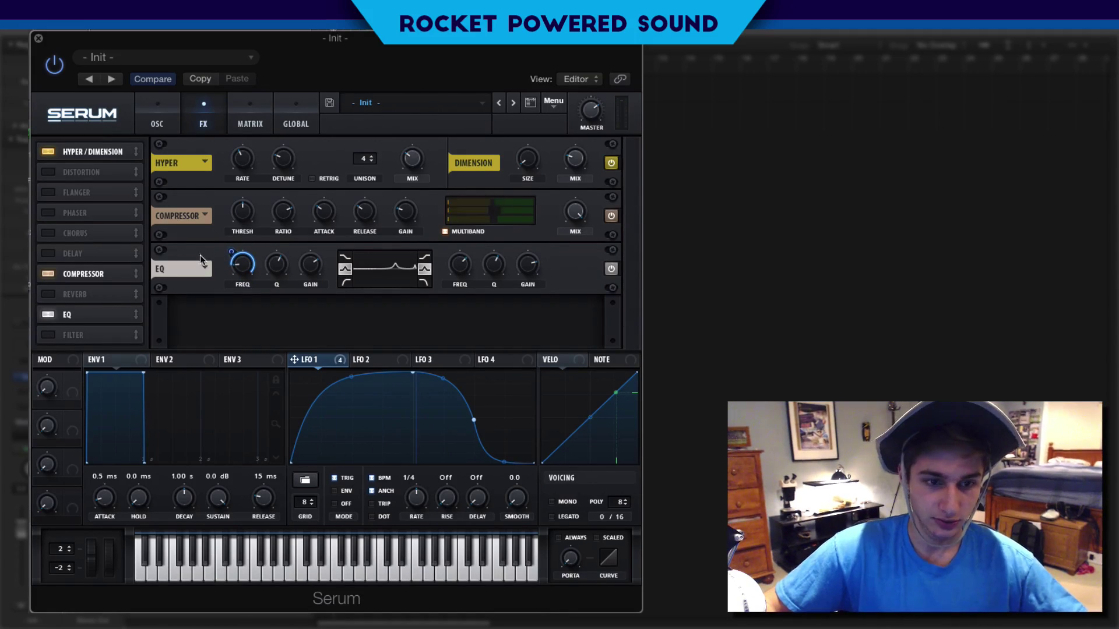
left_click_drag(231, 253, 200, 259)
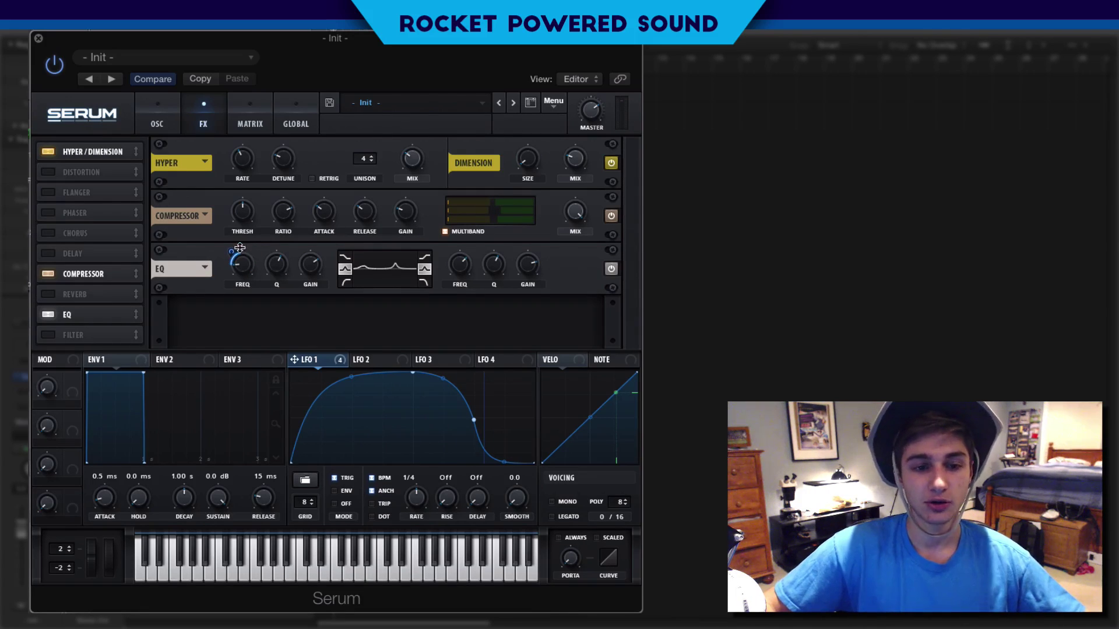
mouse_move(313, 276)
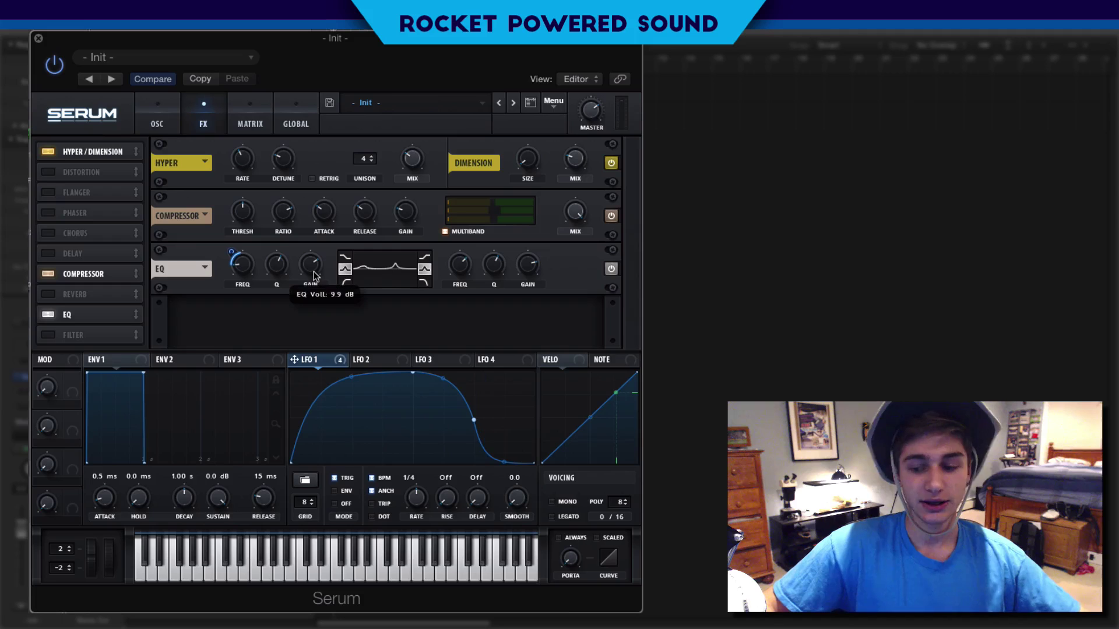
left_click_drag(314, 276, 312, 279)
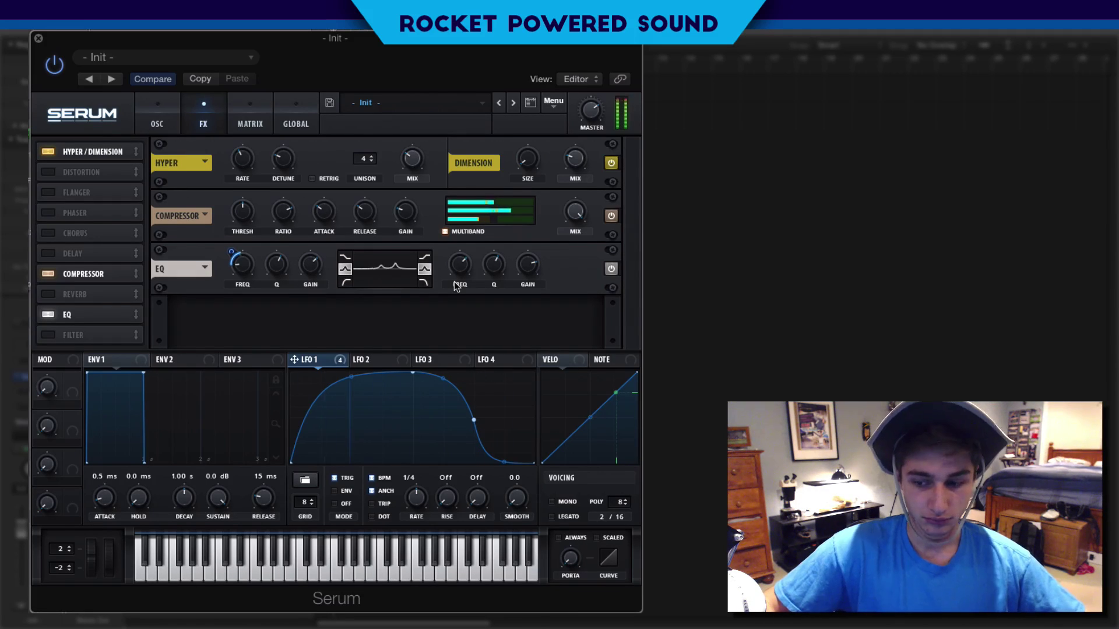
Route LFO 1 to the high EQ band frequency, set its depth, and trim that gain to about 10 dB
mouse_move(465, 271)
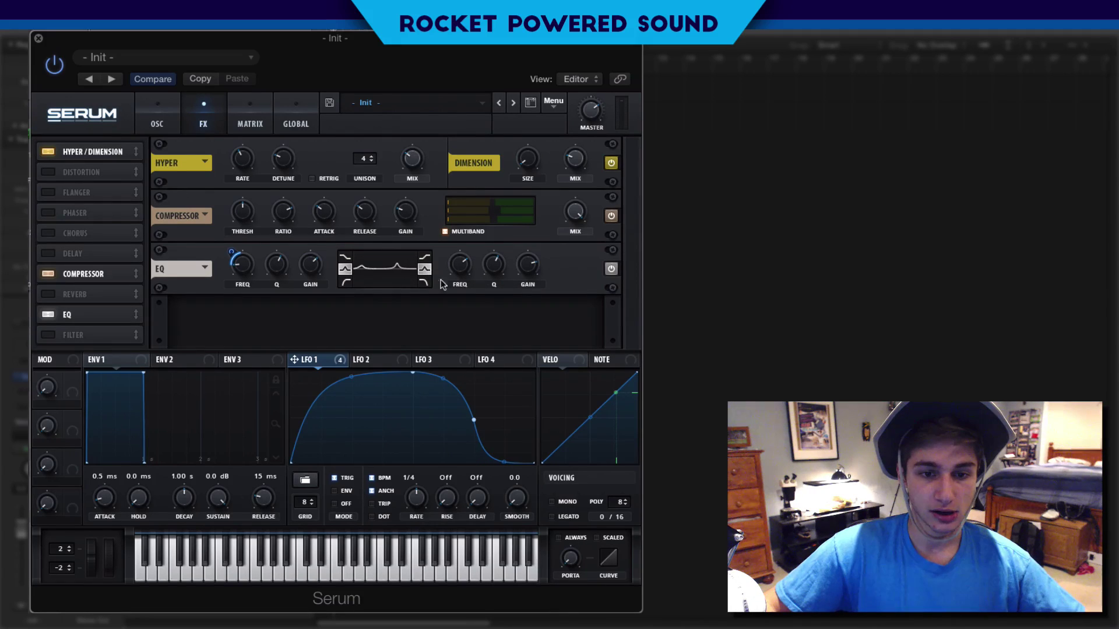
left_click_drag(331, 363, 460, 266)
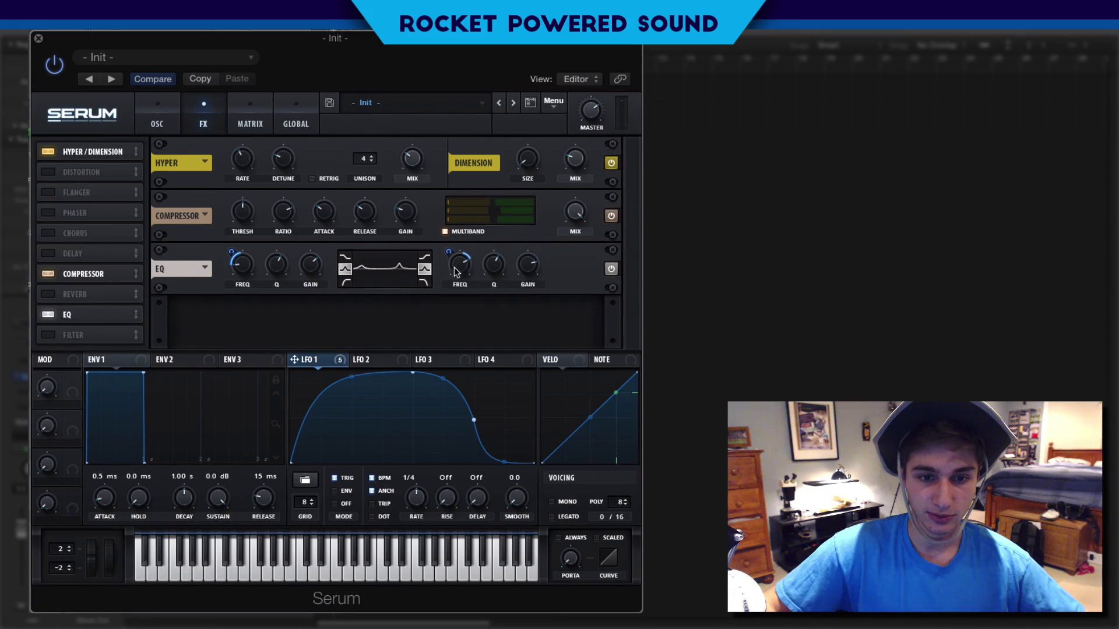
left_click_drag(447, 252, 447, 245)
mouse_move(530, 274)
left_click_drag(530, 270, 523, 273)
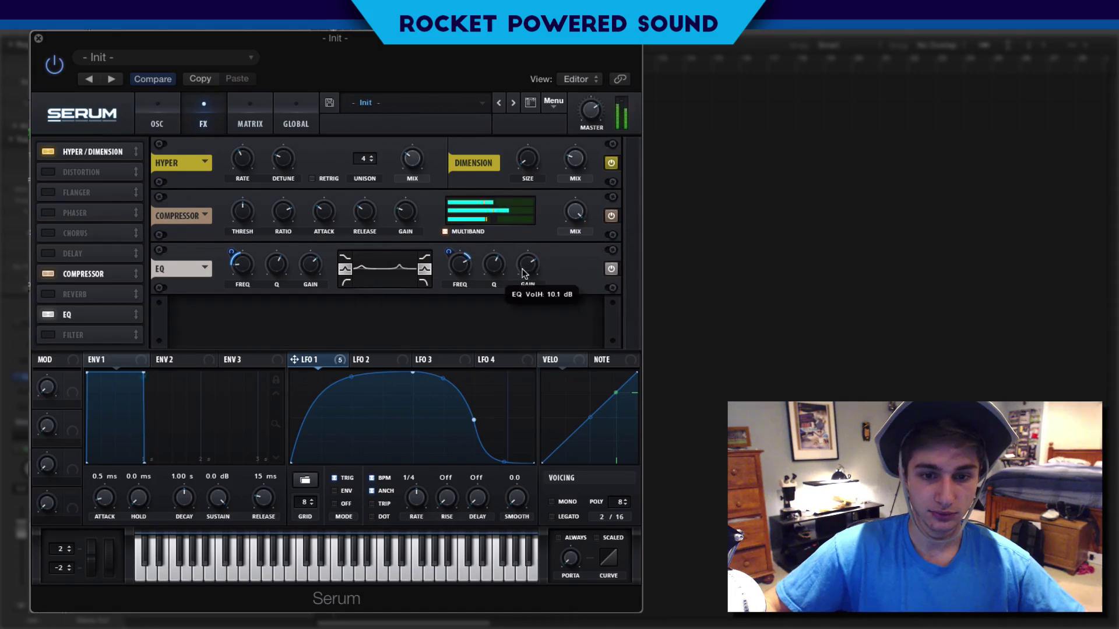
Set oscillator A's semitone offset back to 0 and raise the FM from A amount to 38%
left_click(162, 122)
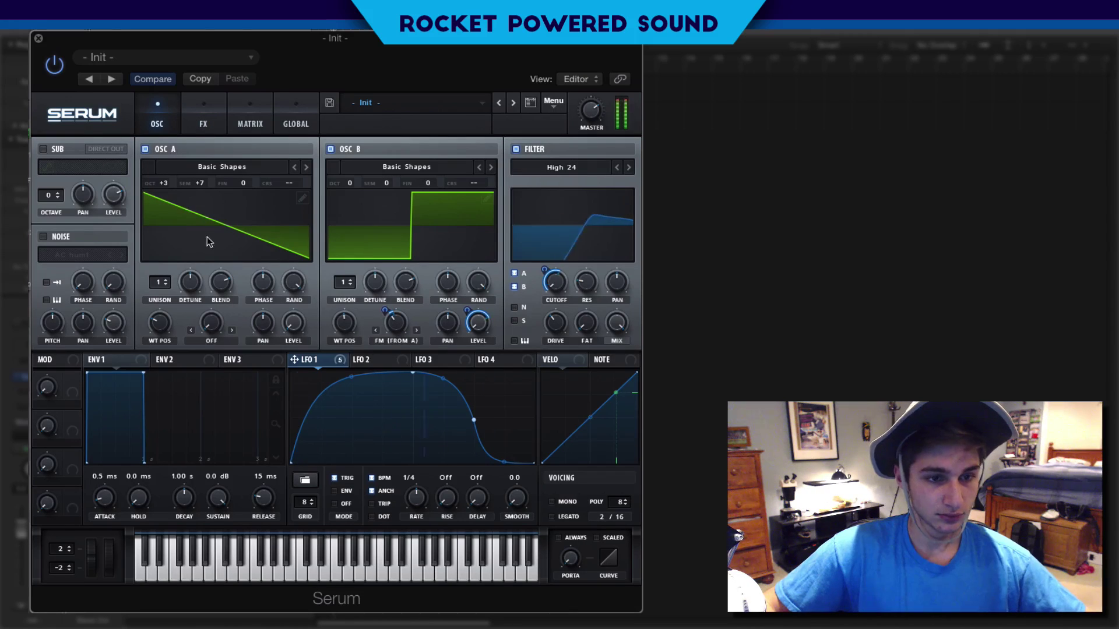
left_click_drag(167, 186, 199, 225)
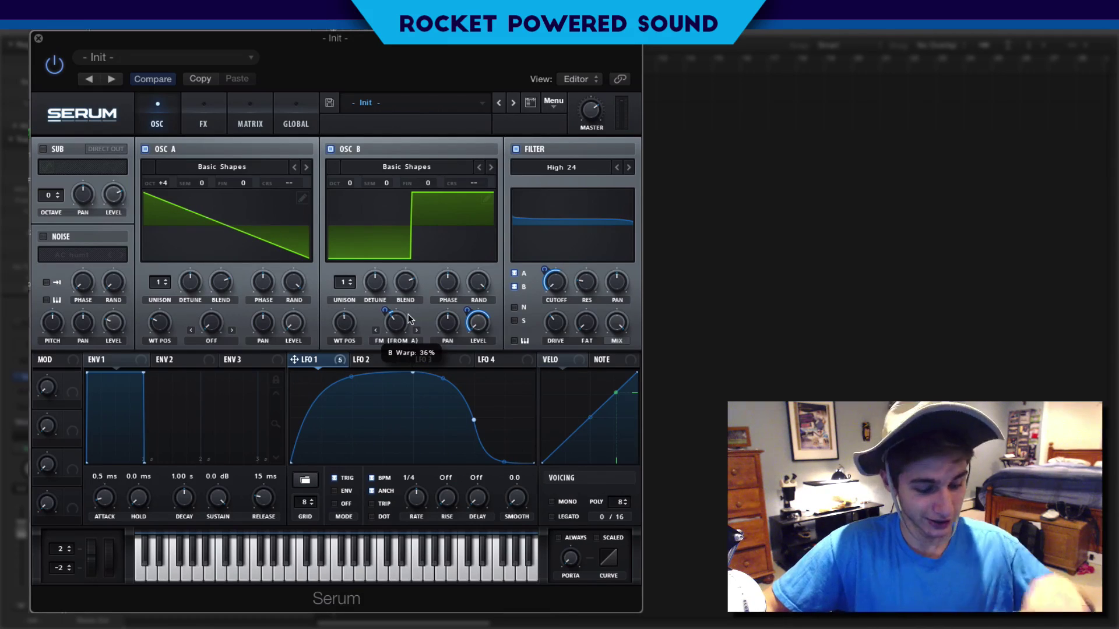
left_click_drag(410, 319, 397, 307)
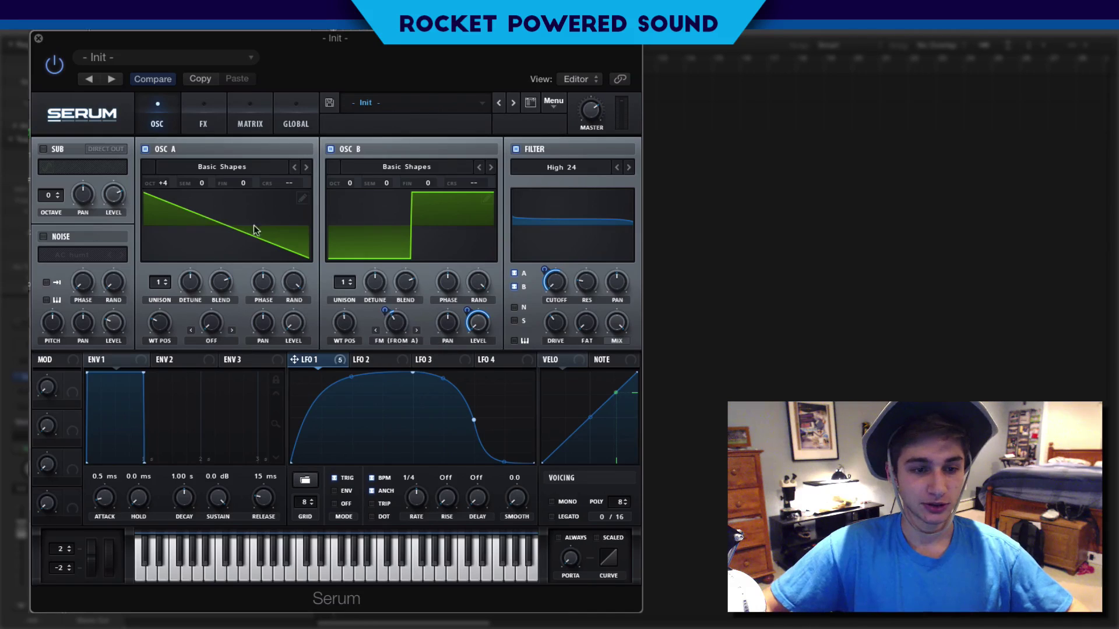
mouse_move(166, 185)
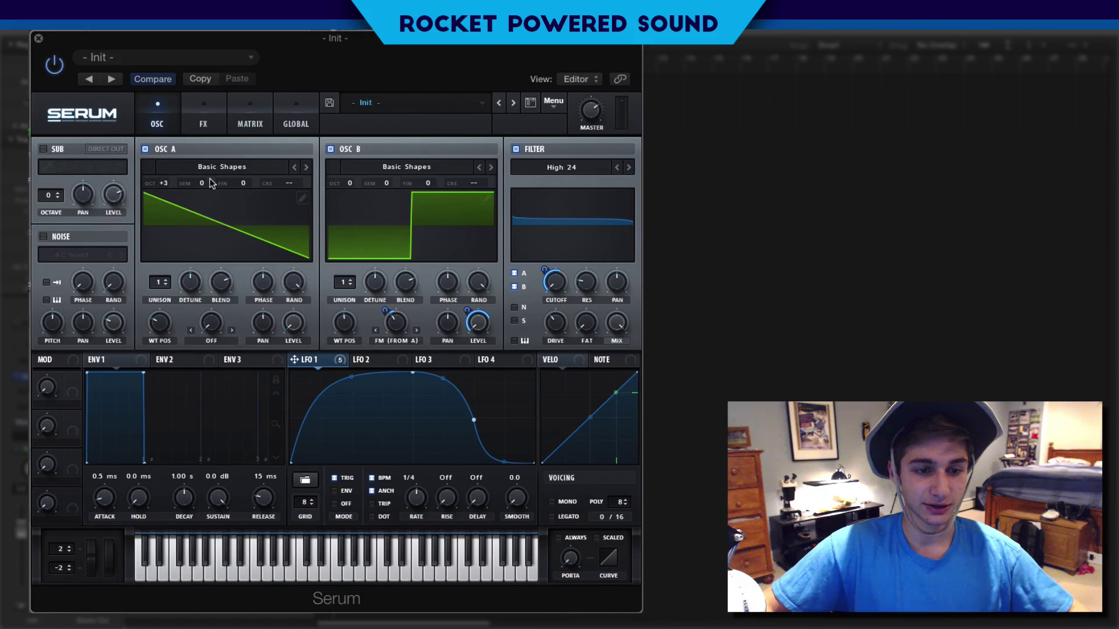